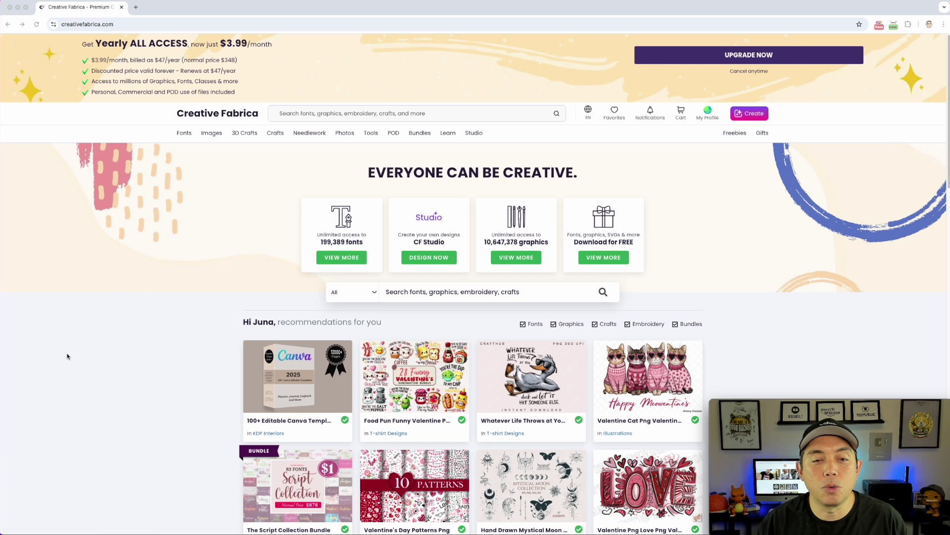
# - Search Creative Fabrica for "football bundle"
pyautogui.click(397, 292)
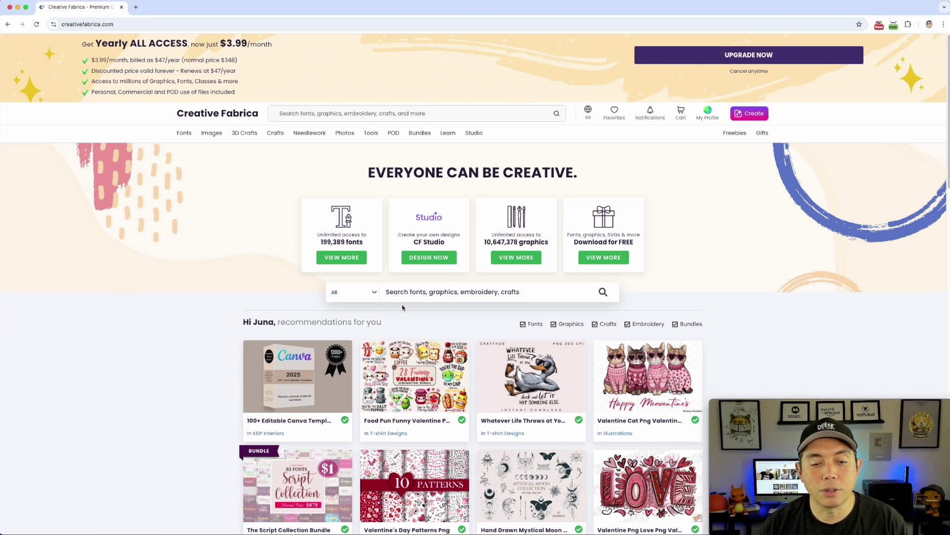
pyautogui.scroll(-7, 403, 307)
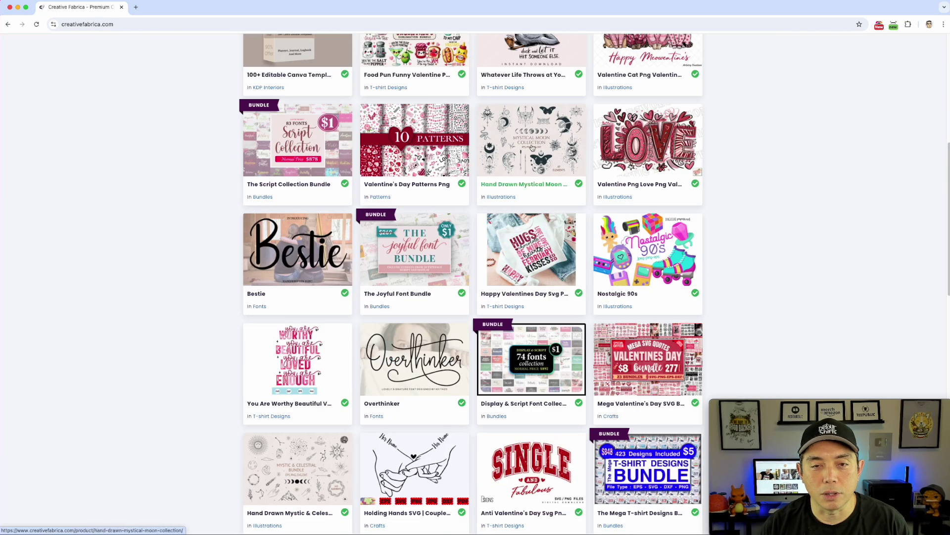
pyautogui.scroll(2, 468, 392)
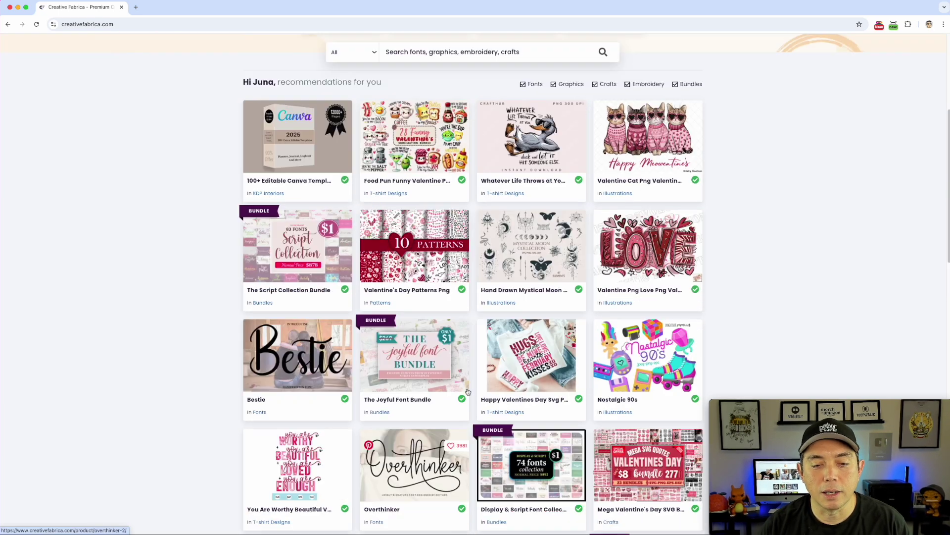
pyautogui.scroll(5, 468, 391)
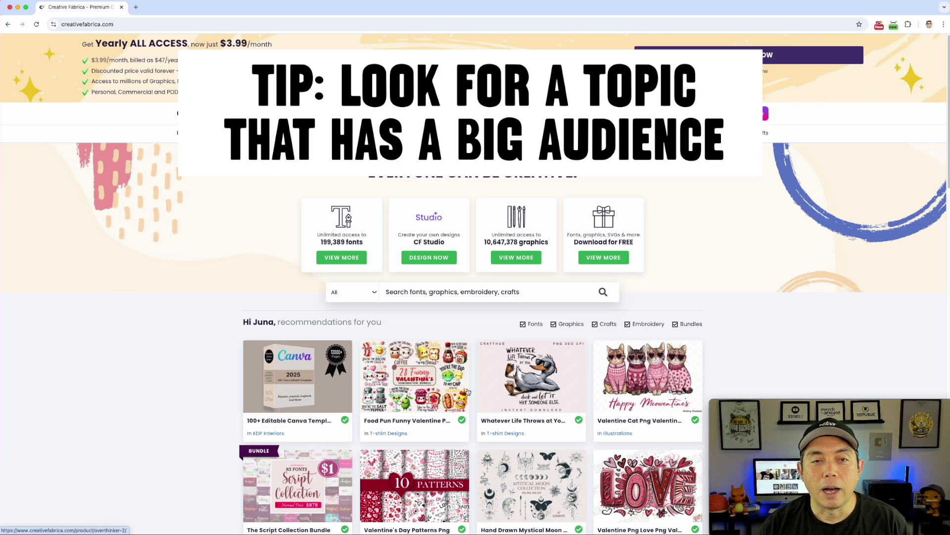
pyautogui.click(410, 294)
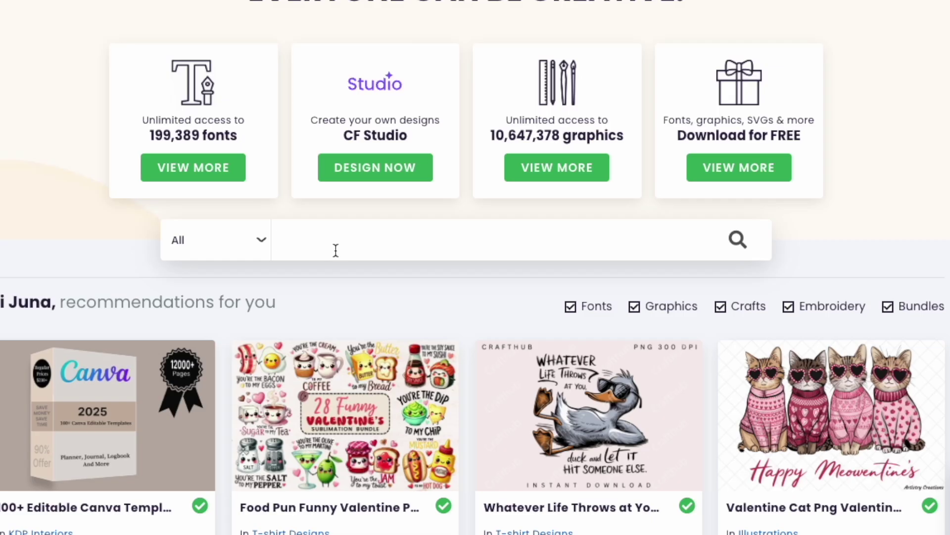
pyautogui.click(336, 250)
pyautogui.write('football bundle')
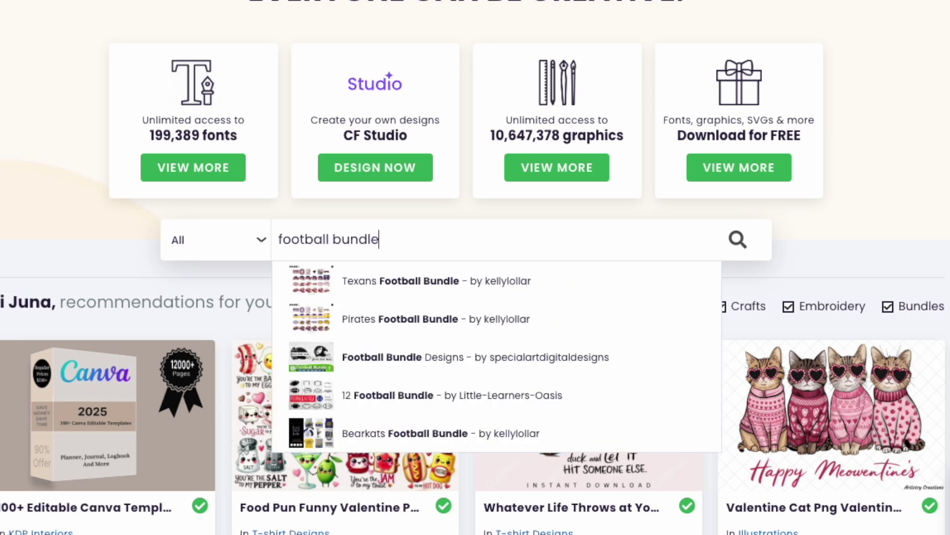
pyautogui.press('Return')
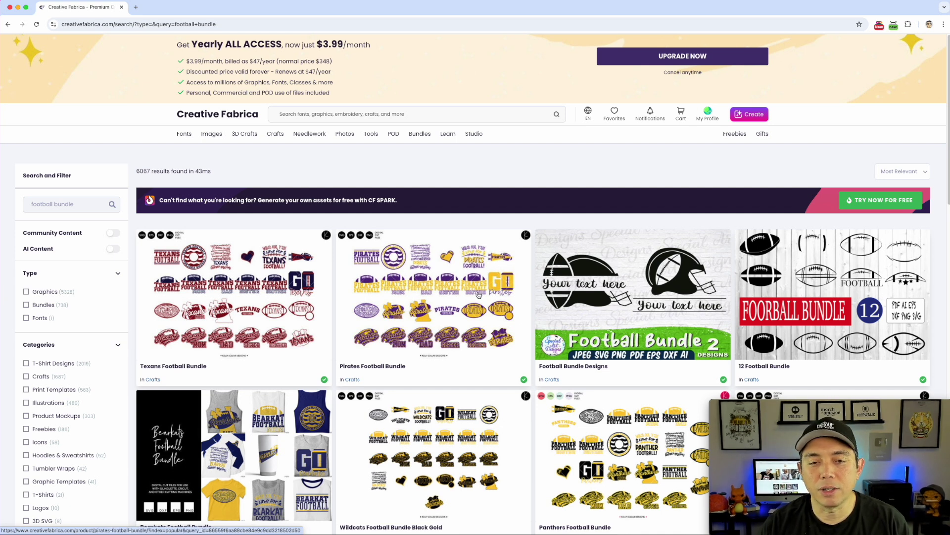
# - Look through the search results for the "Football Bundle, Football" graphic pack, open its product page and download it
pyautogui.scroll(-3, 533, 334)
pyautogui.scroll(-7, 516, 369)
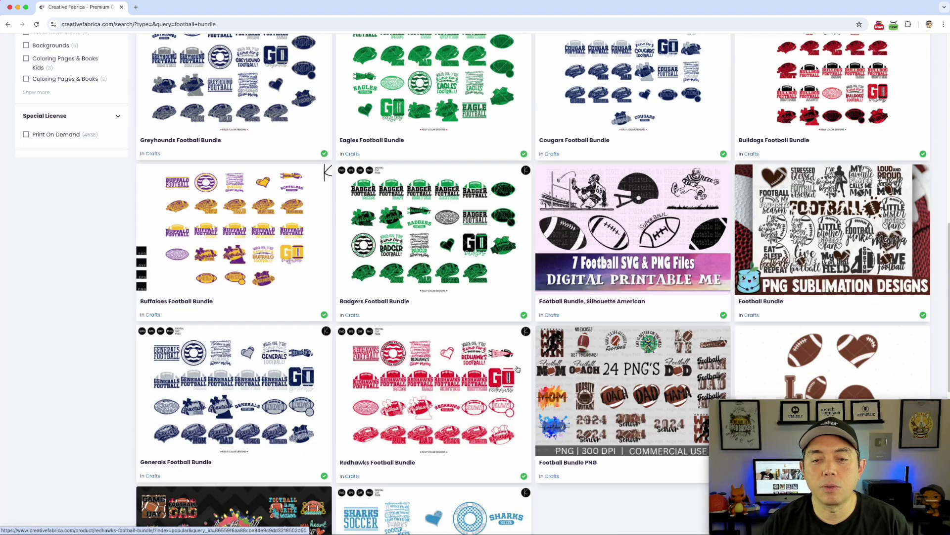
pyautogui.scroll(-2, 670, 211)
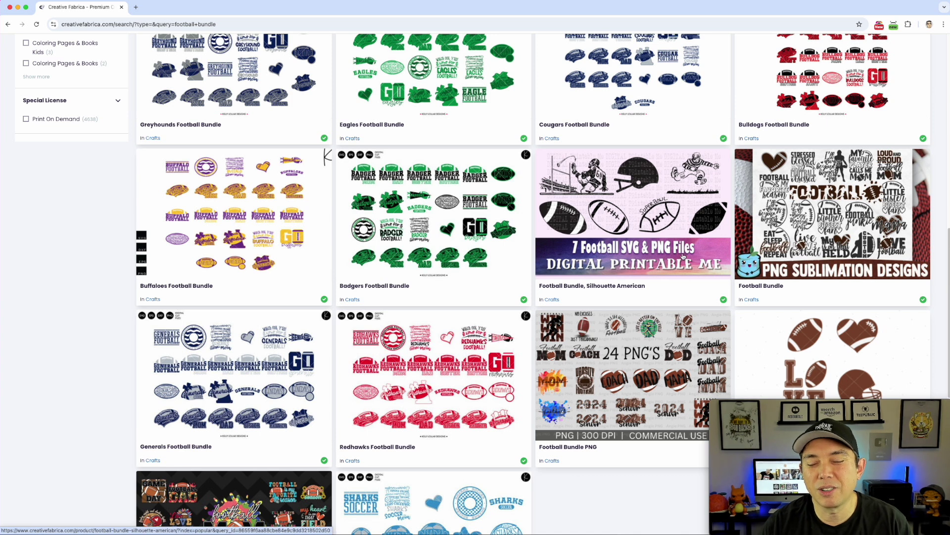
pyautogui.scroll(-4, 668, 297)
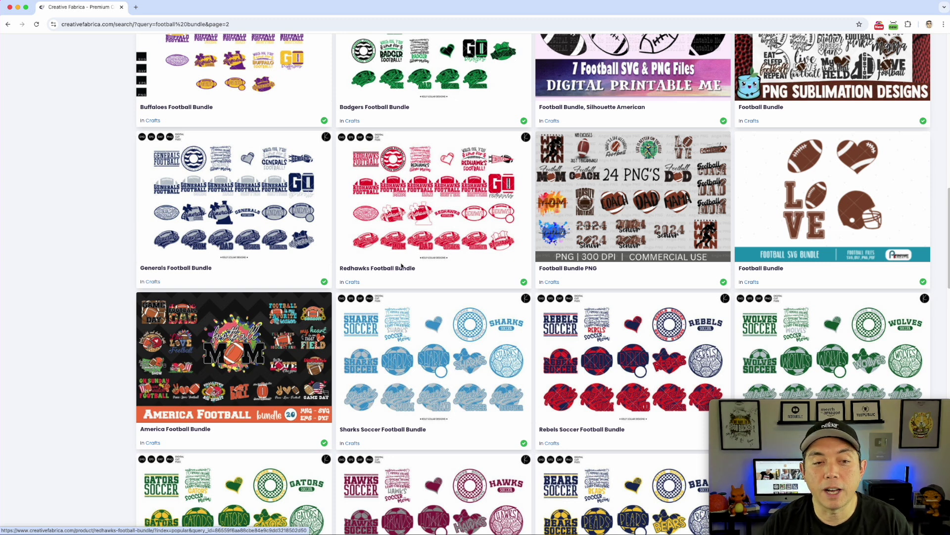
pyautogui.scroll(-5, 511, 268)
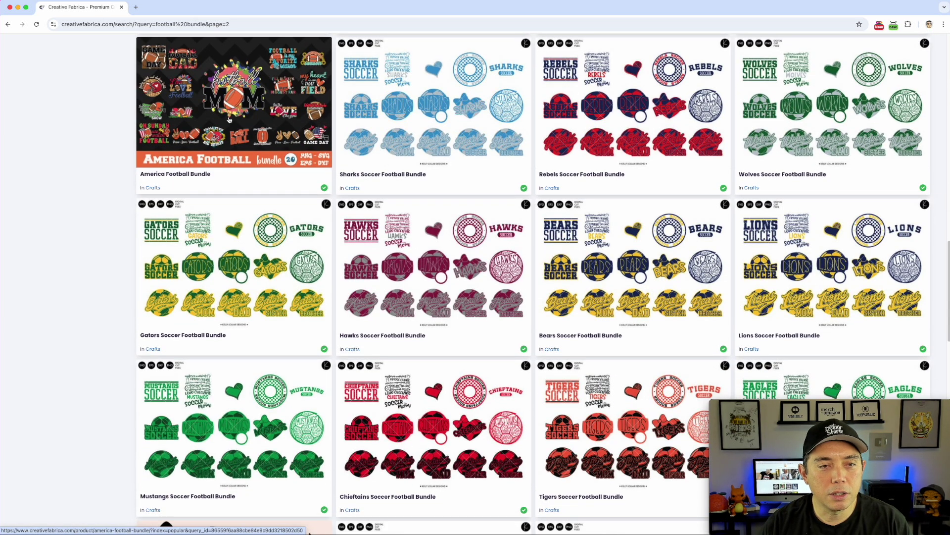
pyautogui.scroll(-5, 352, 179)
pyautogui.scroll(-2, 446, 204)
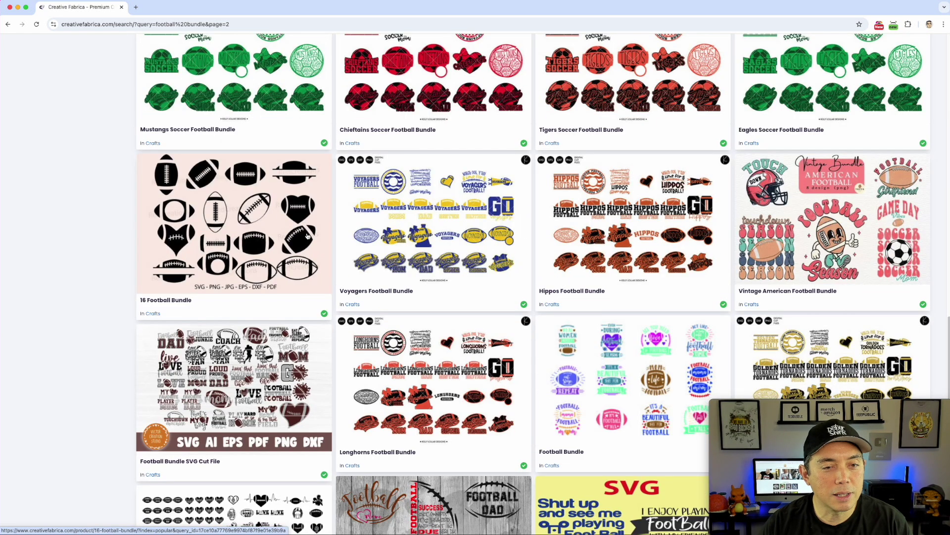
pyautogui.scroll(-1, 297, 239)
pyautogui.scroll(-6, 297, 239)
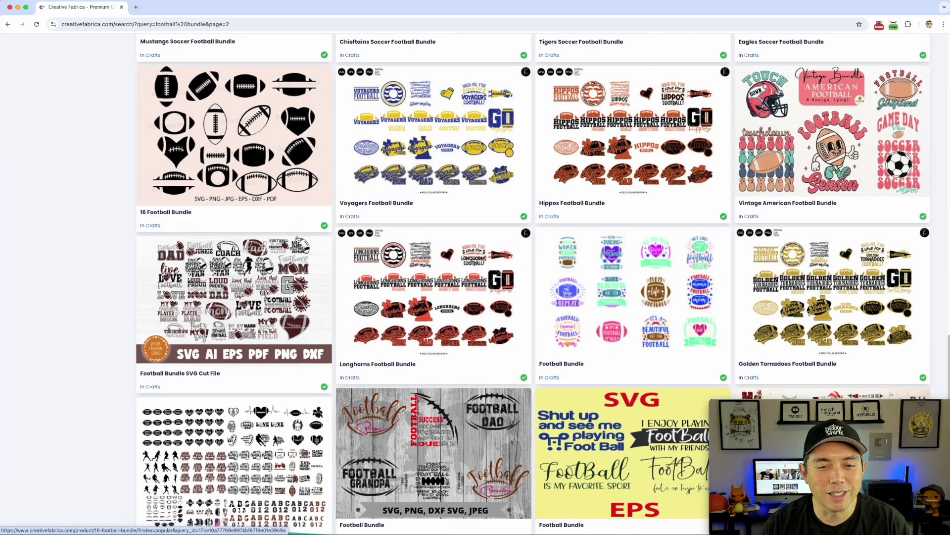
pyautogui.scroll(-1, 520, 213)
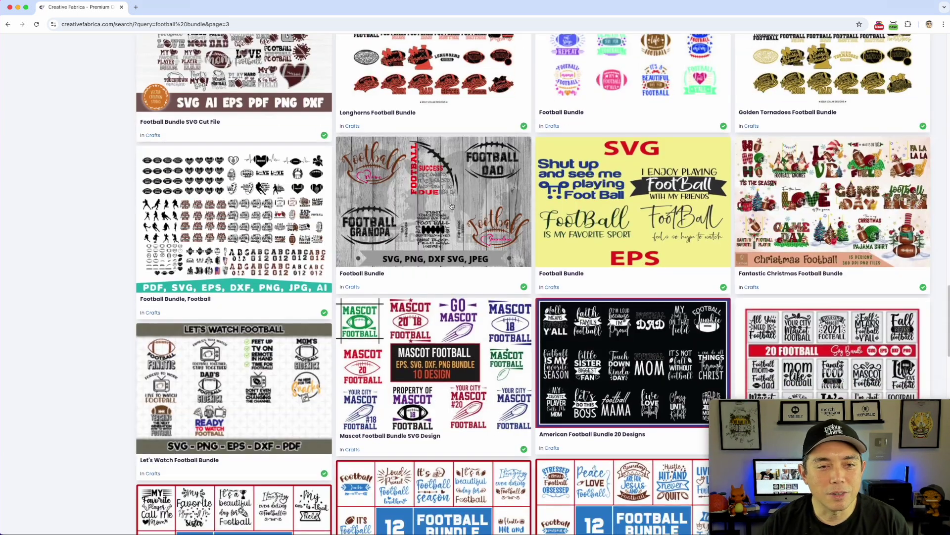
pyautogui.click(217, 199)
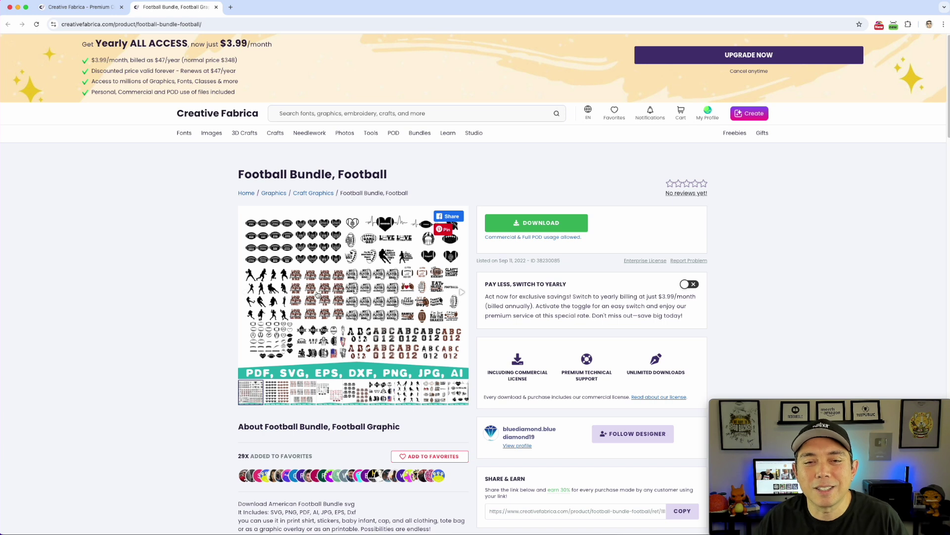
pyautogui.click(541, 223)
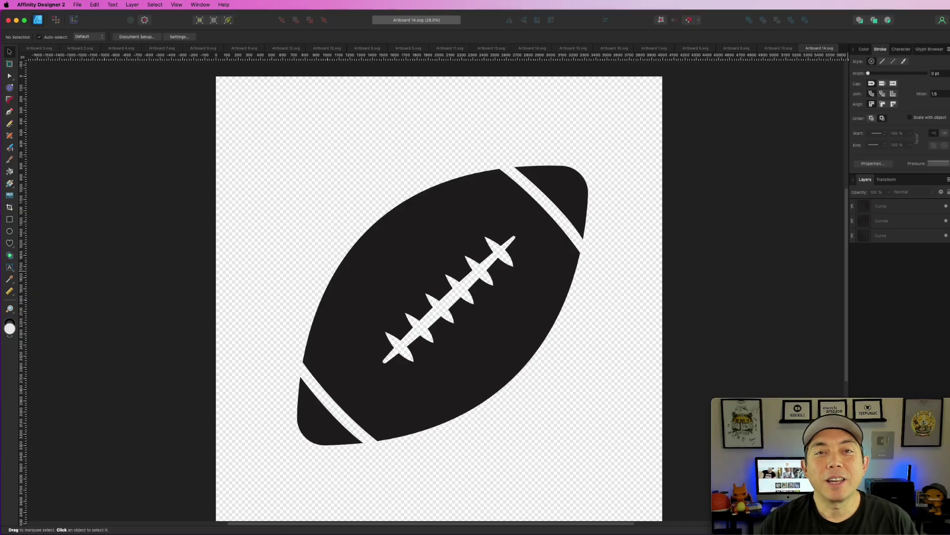
# - Switch to Finder, examine the contents of folder 4 in the football bundle folder, and close the window
pyautogui.press('super+Tab')
pyautogui.click(780, 67)
pyautogui.moveTo(779, 67); pyautogui.dragTo(579, 77)
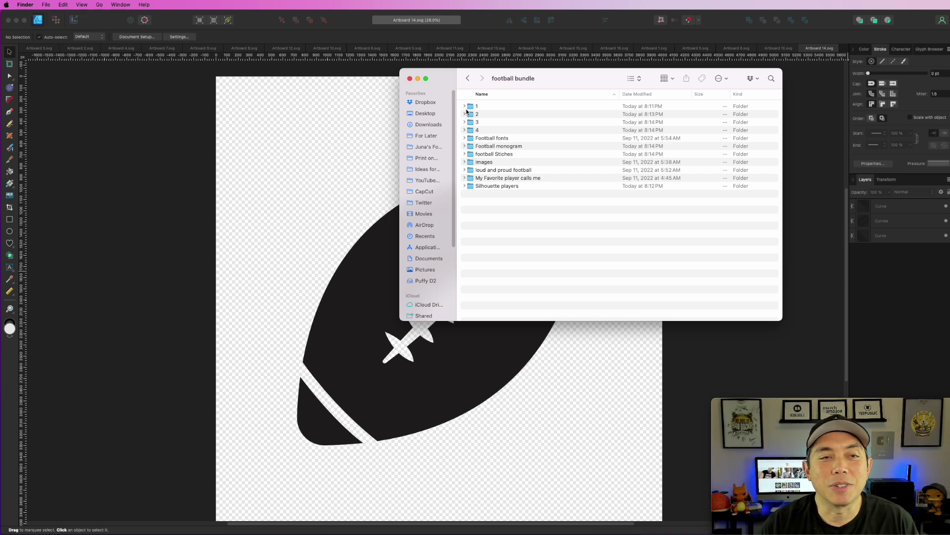
pyautogui.click(464, 130)
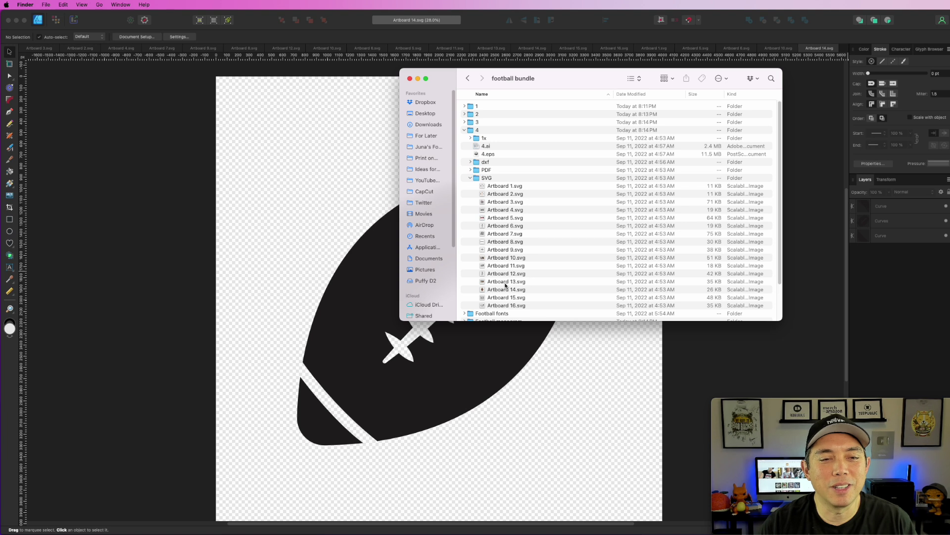
pyautogui.click(465, 130)
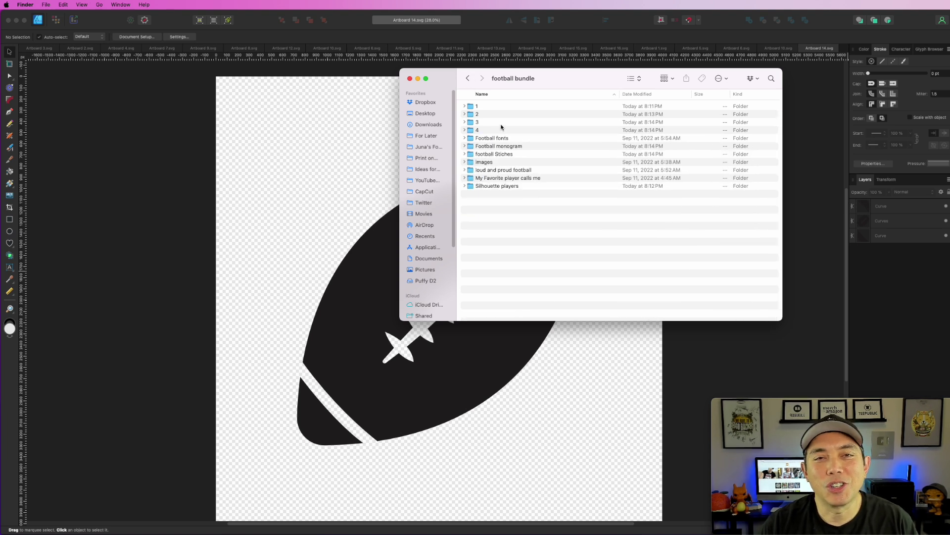
pyautogui.click(409, 79)
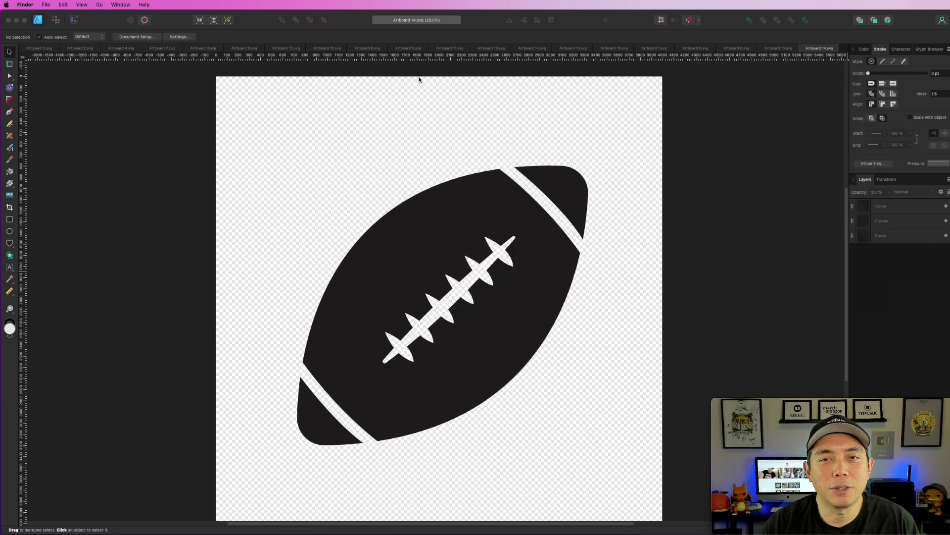
# - In Affinity Designer, review the opened SVG artboards of footballs and player silhouettes
pyautogui.click(787, 48)
pyautogui.click(732, 48)
pyautogui.click(689, 49)
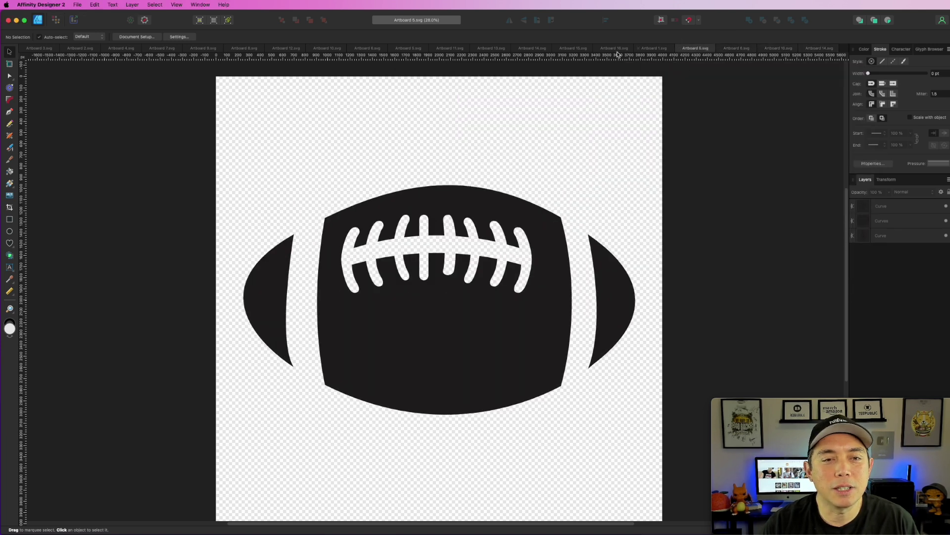
pyautogui.click(575, 49)
pyautogui.click(439, 49)
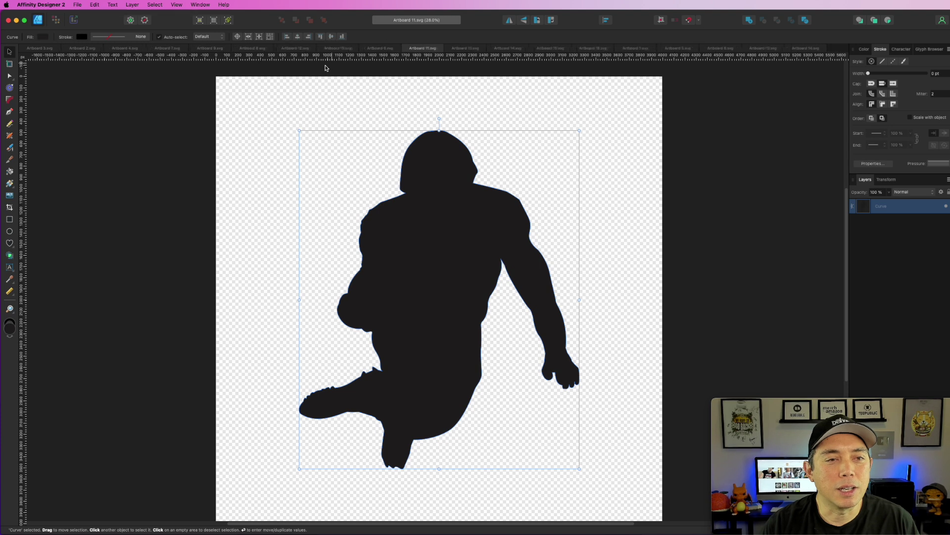
pyautogui.click(376, 50)
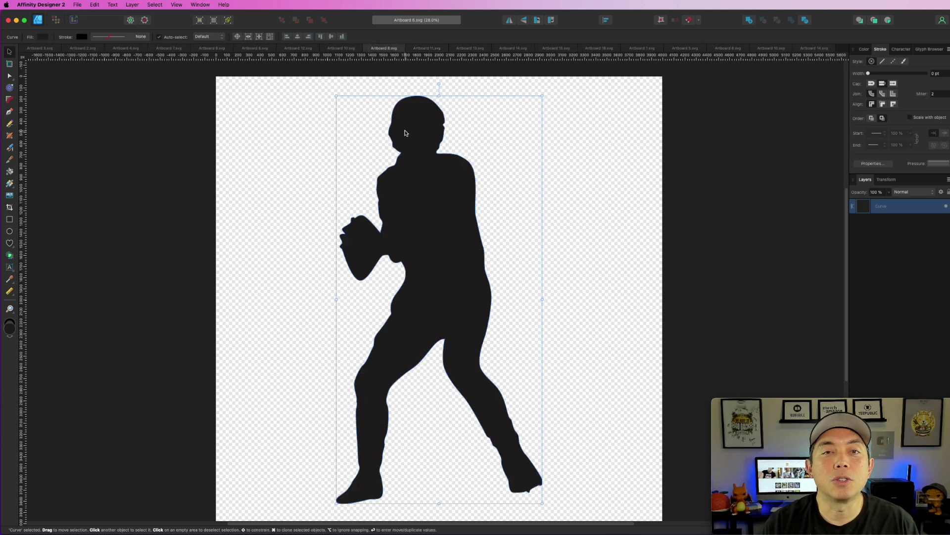
# - Create a new document from the Merch by Amazon TShirt preset at 4500 x 5400 px and 300 DPI
pyautogui.click(77, 5)
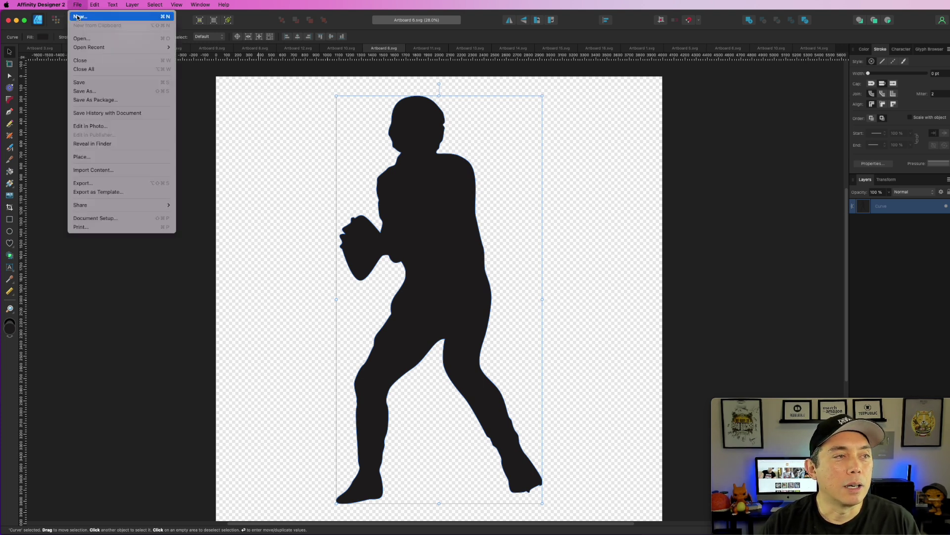
pyautogui.click(78, 17)
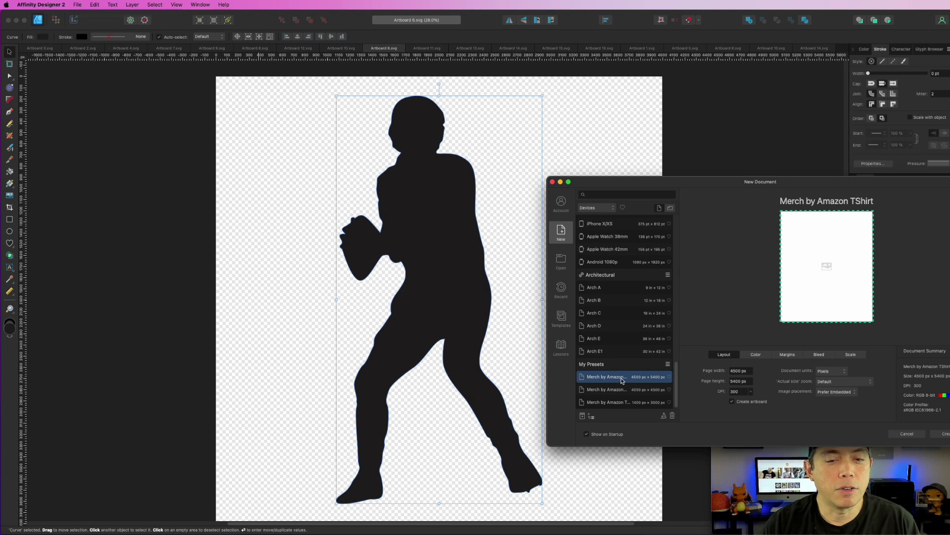
pyautogui.doubleClick(622, 378)
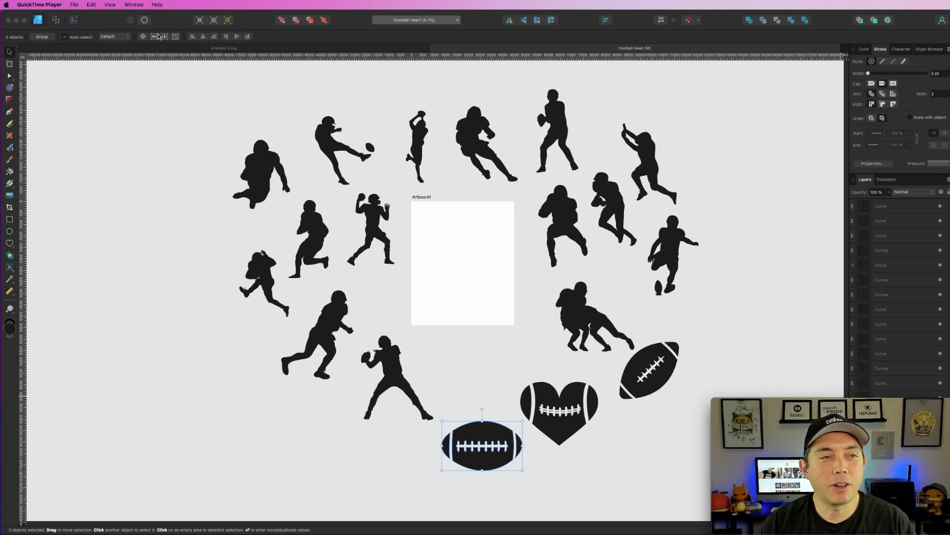
# - Select all three curves of the football in Artboard 5.svg and group them into one object
pyautogui.click(260, 48)
pyautogui.moveTo(213, 123); pyautogui.dragTo(650, 472)
pyautogui.click(472, 153)
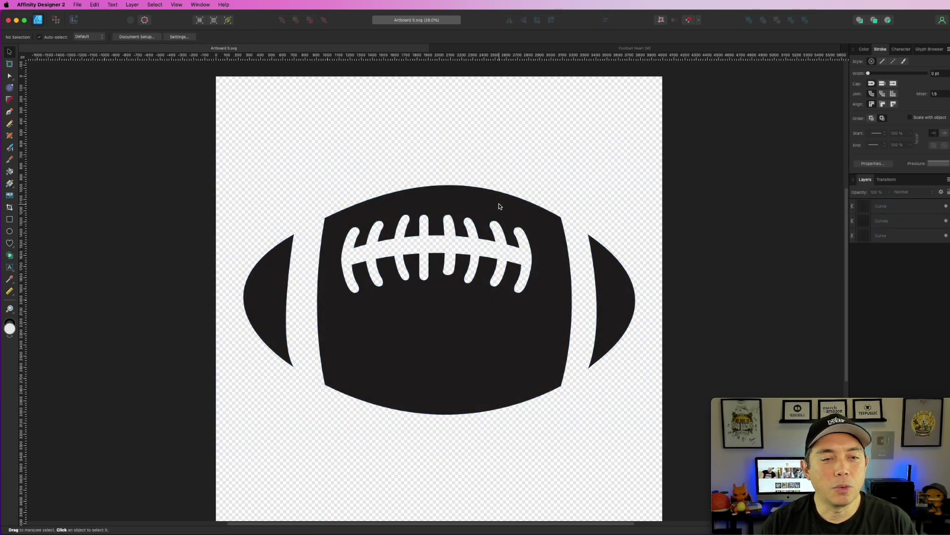
pyautogui.click(500, 204)
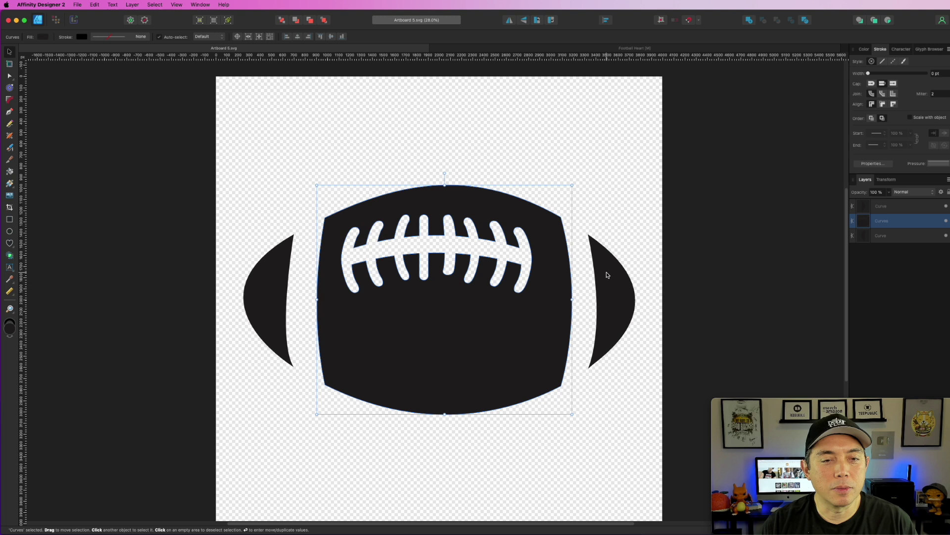
pyautogui.moveTo(233, 122); pyautogui.dragTo(641, 477)
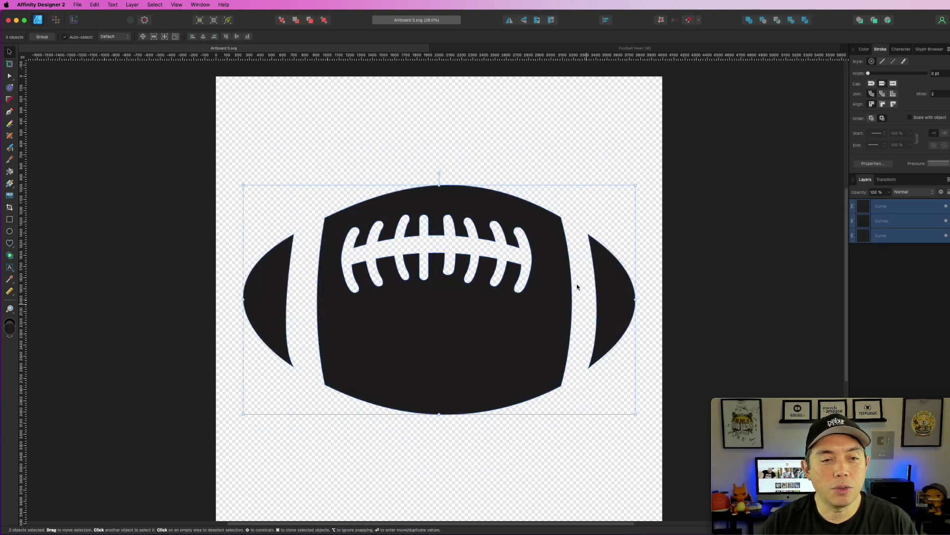
pyautogui.moveTo(511, 211); pyautogui.dragTo(497, 139)
pyautogui.click(497, 186)
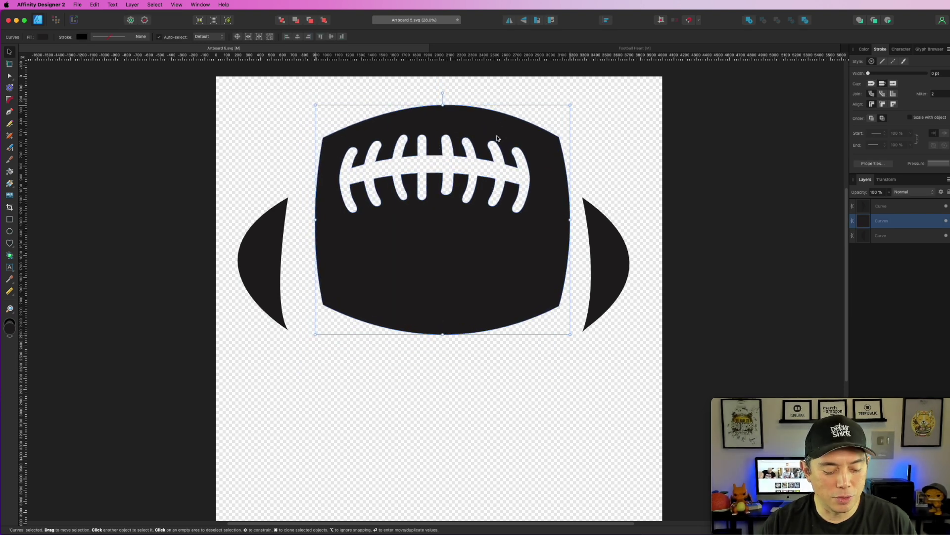
pyautogui.press('super+z')
pyautogui.moveTo(231, 123); pyautogui.dragTo(643, 434)
pyautogui.press('super+g')
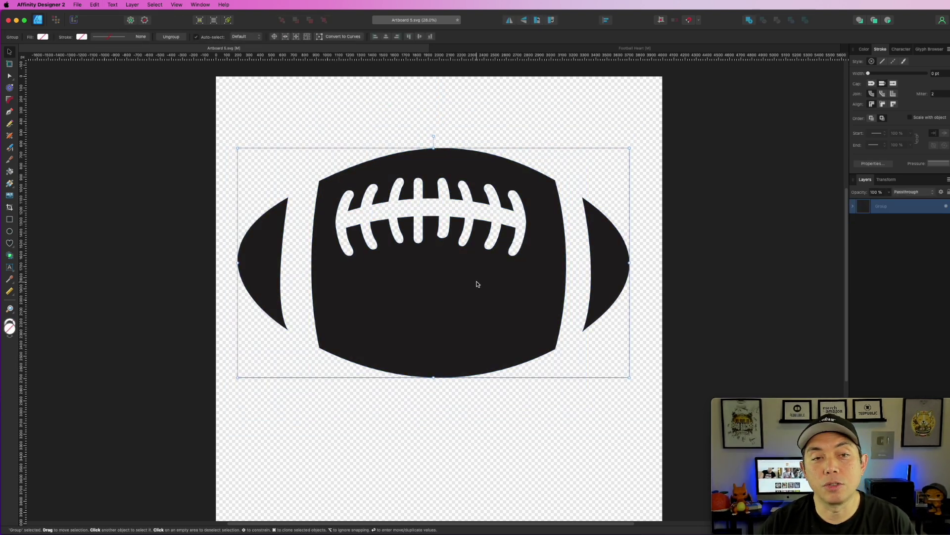
# - Paste the grouped football into the Football Heart document just below the artboard, and close Artboard 5.svg without saving
pyautogui.click(610, 48)
pyautogui.click(435, 248)
pyautogui.press('super+v')
pyautogui.moveTo(464, 270); pyautogui.dragTo(483, 398)
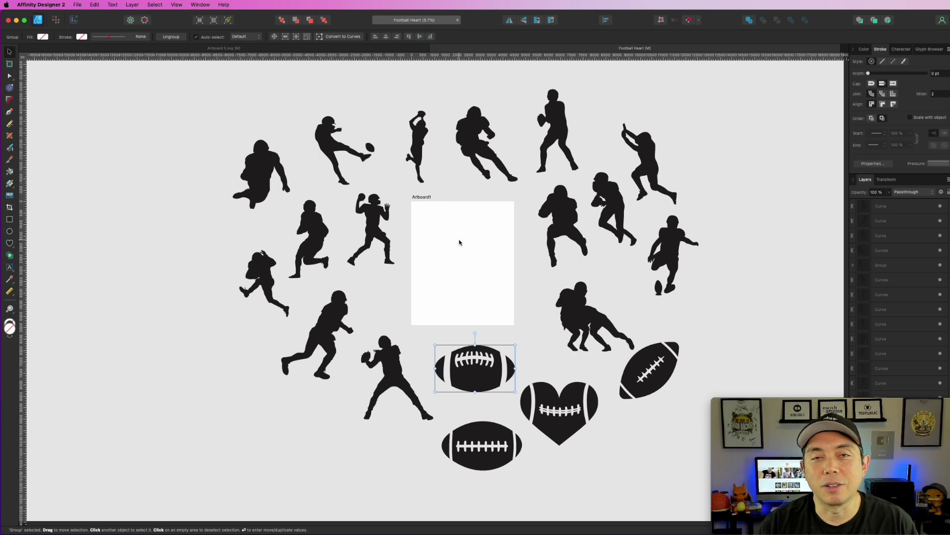
pyautogui.click(23, 48)
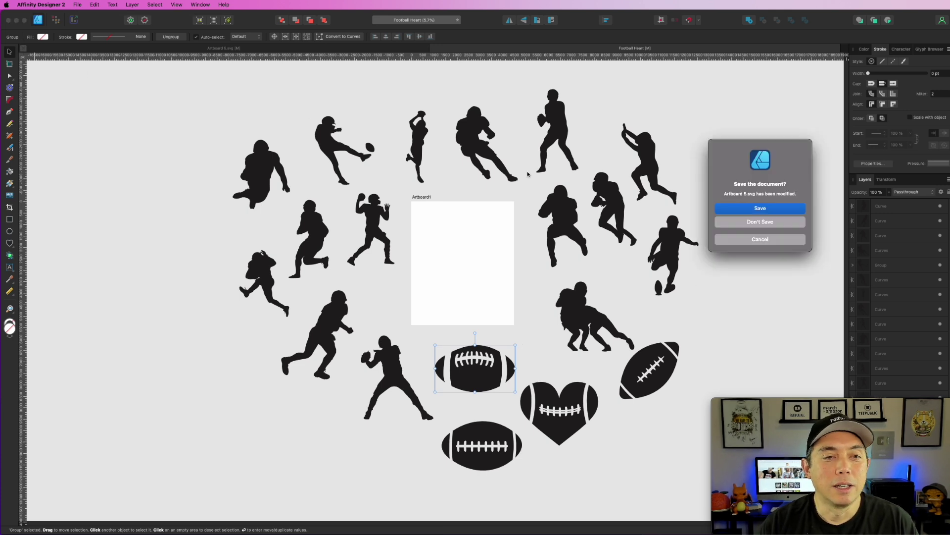
pyautogui.click(764, 224)
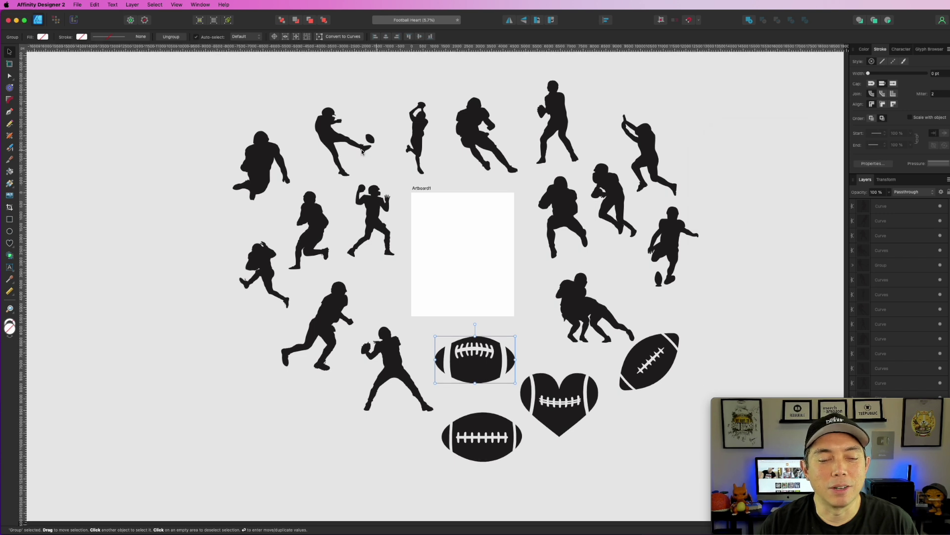
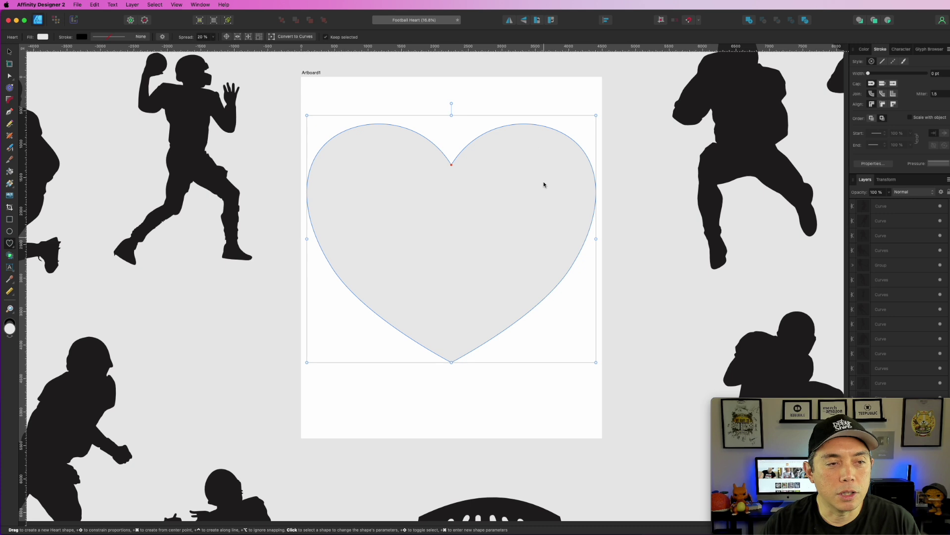
# - Remove the heart shape's fill and give it a thin solid black outline 0.6 pt wide
pyautogui.click(866, 53)
pyautogui.click(793, 95)
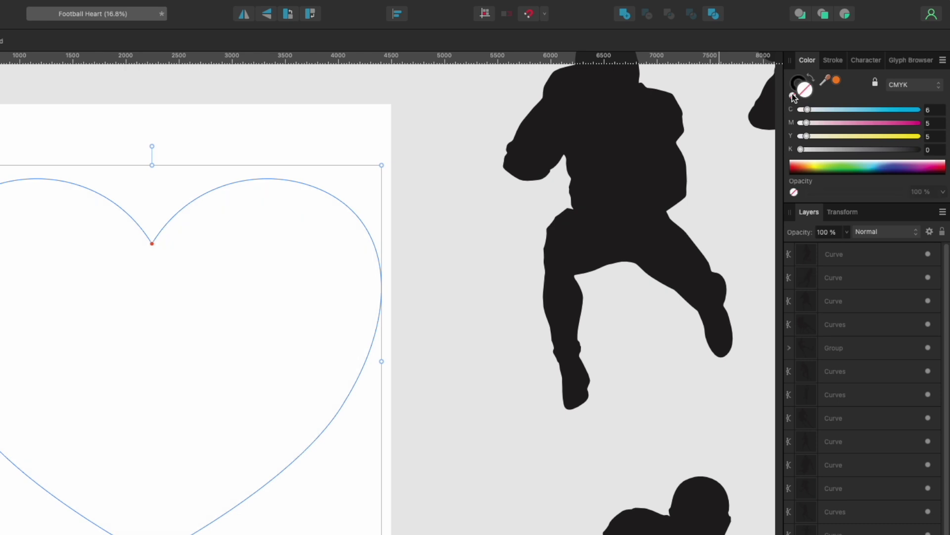
pyautogui.click(798, 85)
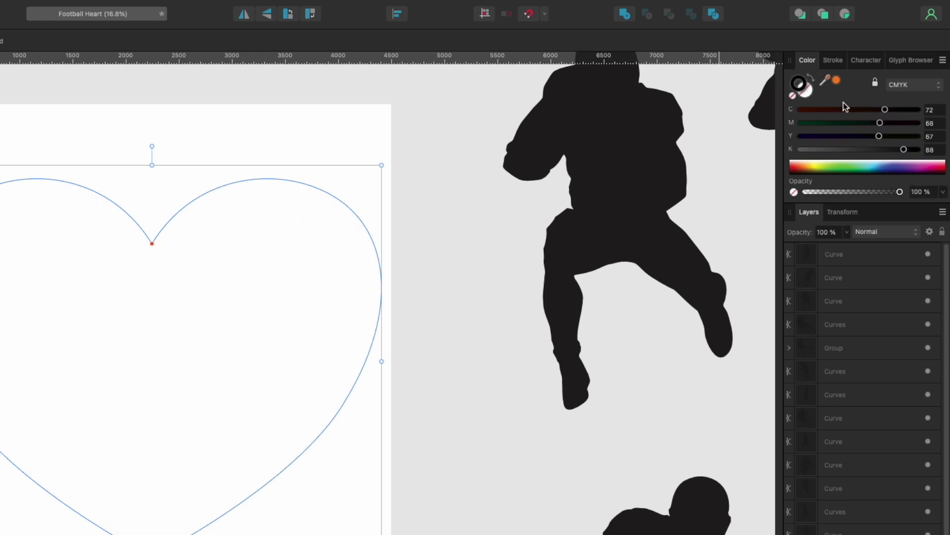
pyautogui.click(833, 60)
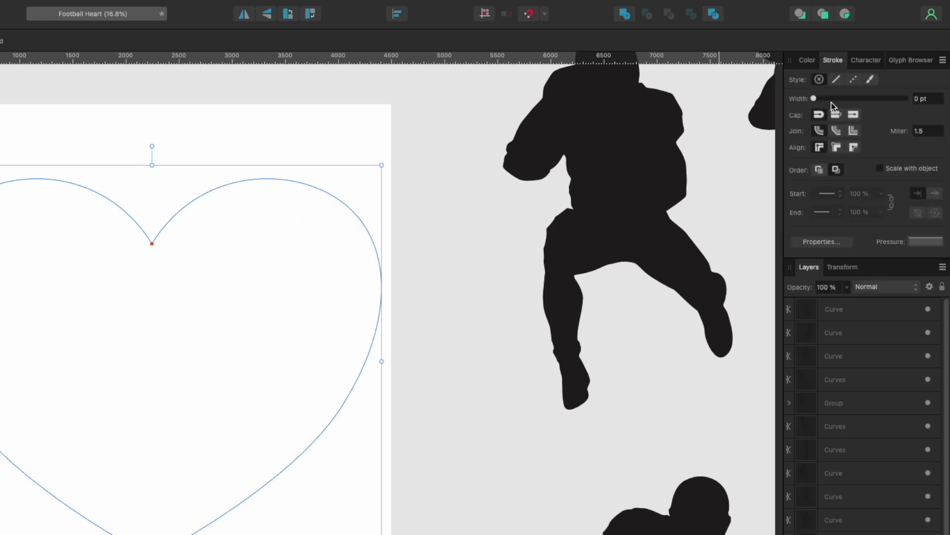
pyautogui.moveTo(814, 99); pyautogui.dragTo(827, 97)
pyautogui.click(477, 192)
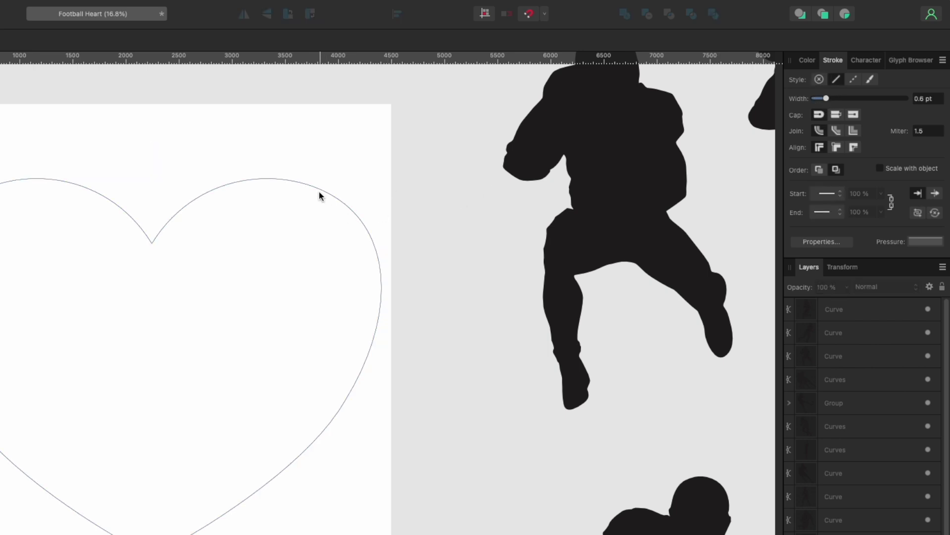
pyautogui.click(319, 191)
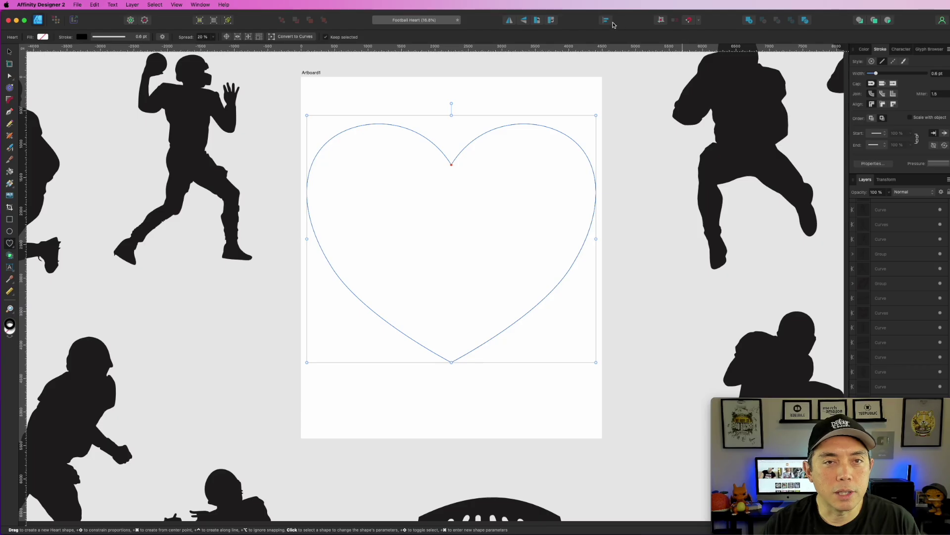
pyautogui.click(606, 20)
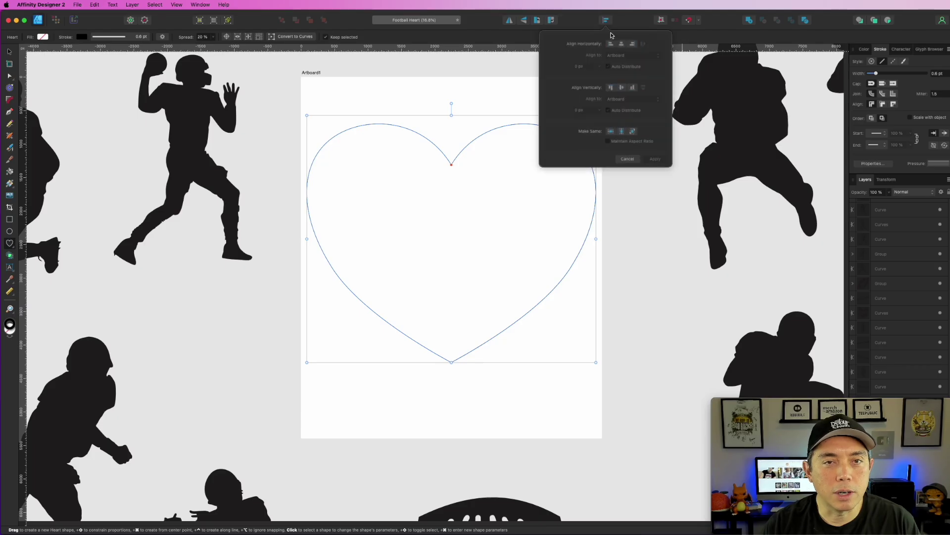
pyautogui.click(645, 216)
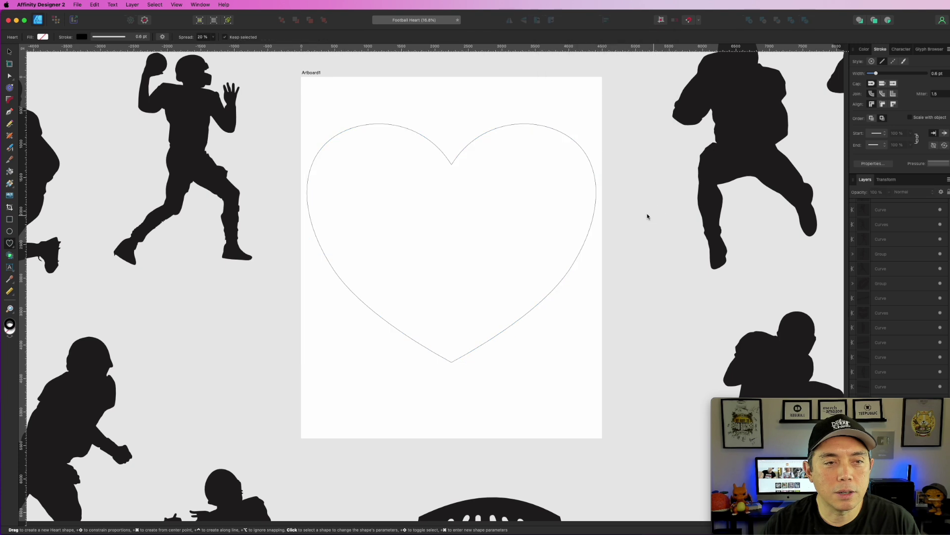
pyautogui.click(463, 149)
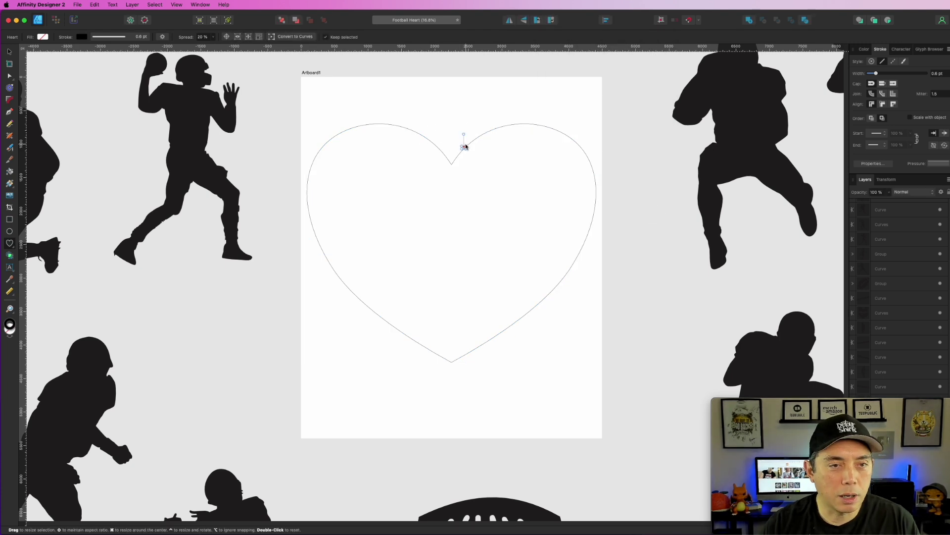
pyautogui.click(555, 125)
pyautogui.click(513, 125)
pyautogui.click(515, 105)
pyautogui.click(517, 119)
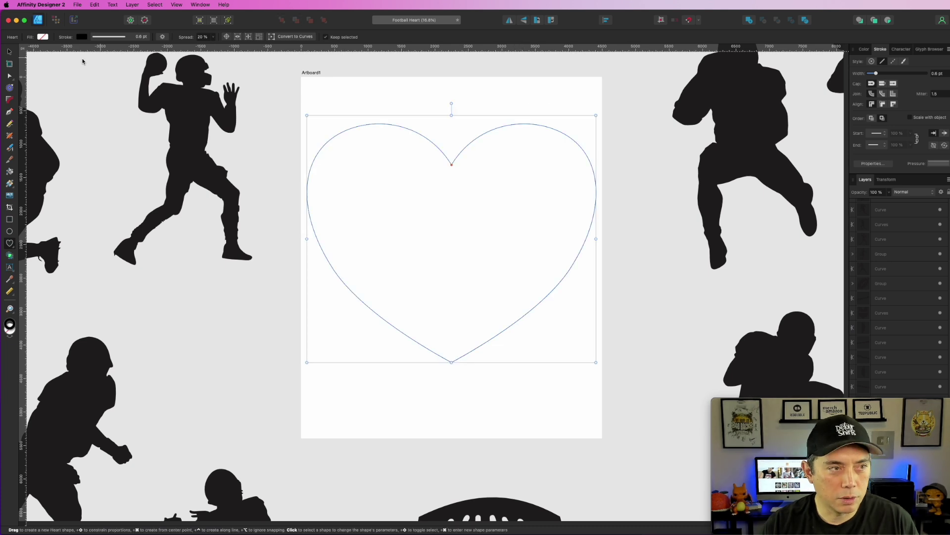
# - Move the heart outline straight up toward the artboard's upper edge, keeping it horizontally centred
pyautogui.click(9, 53)
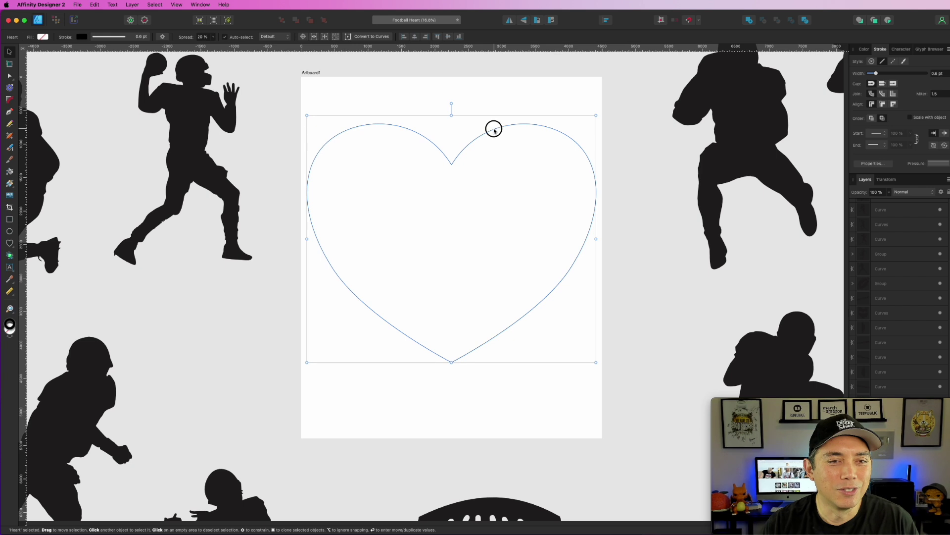
pyautogui.moveTo(494, 130); pyautogui.dragTo(499, 103)
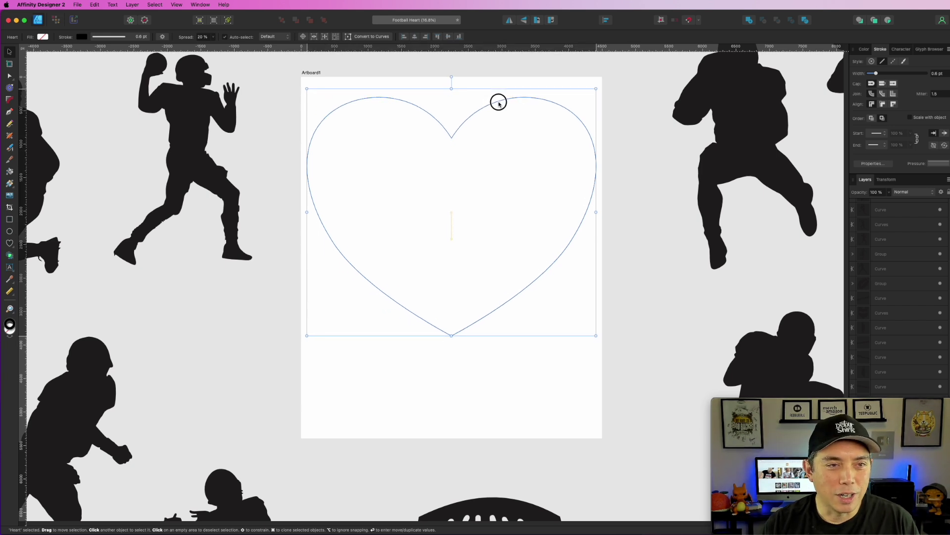
pyautogui.click(606, 20)
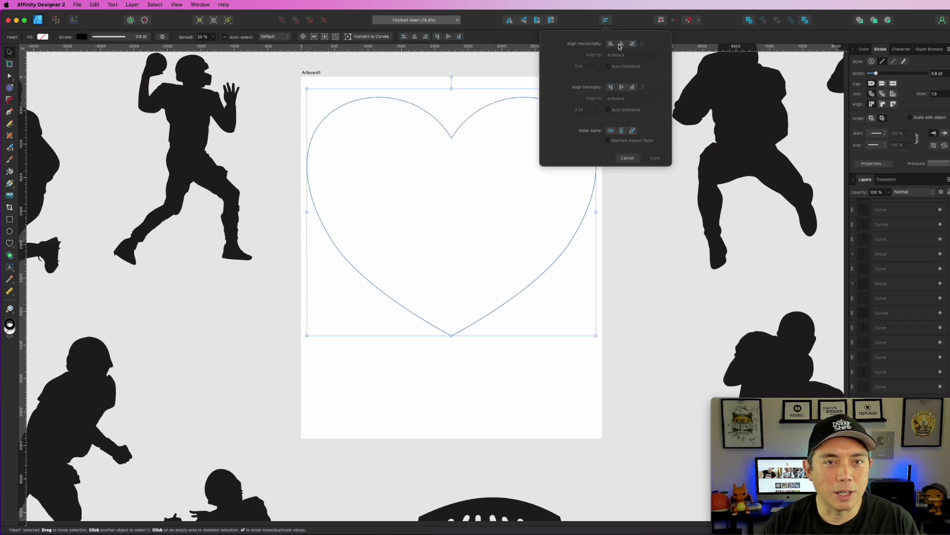
pyautogui.click(644, 218)
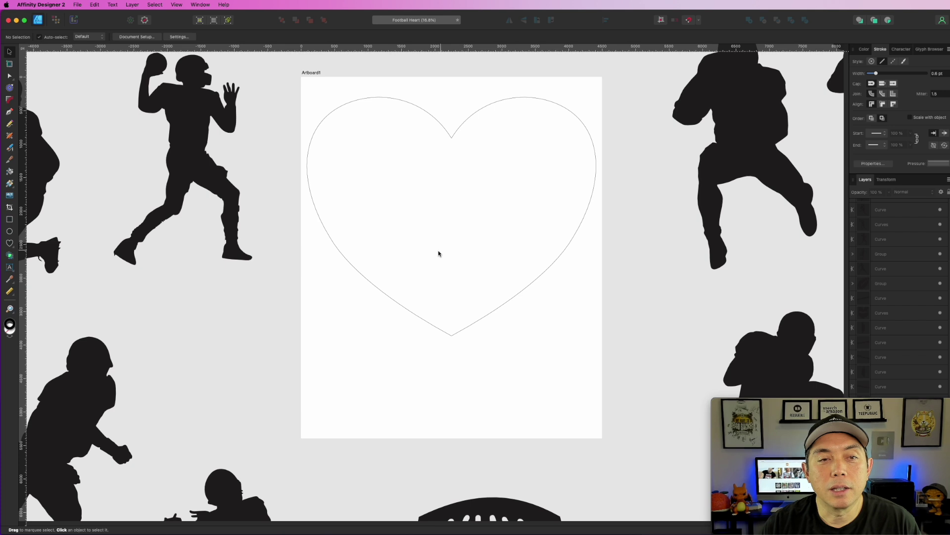
# - Lock the Heart layer under Artboard1 so the outline stays fixed as a guide, and deselect it
pyautogui.click(583, 121)
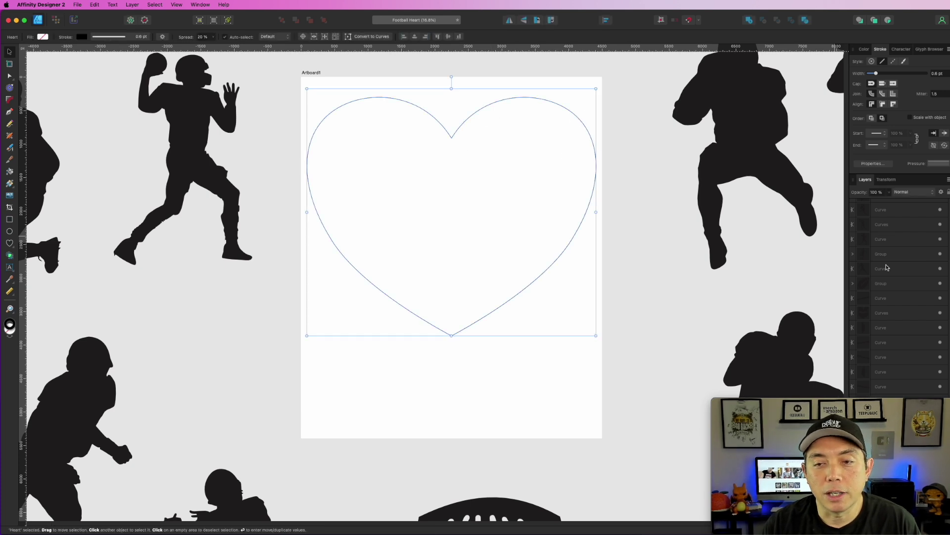
pyautogui.moveTo(909, 403); pyautogui.dragTo(759, 403)
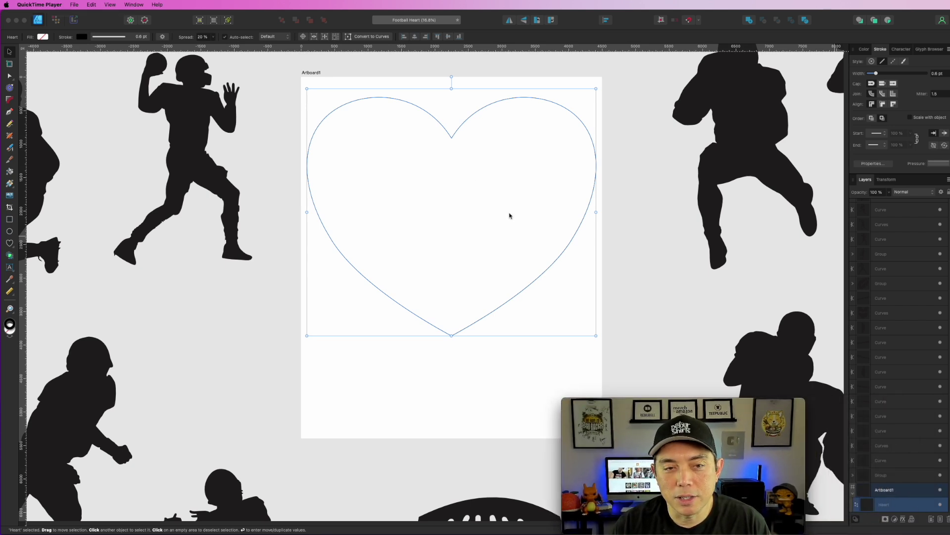
pyautogui.click(940, 508)
pyautogui.click(935, 505)
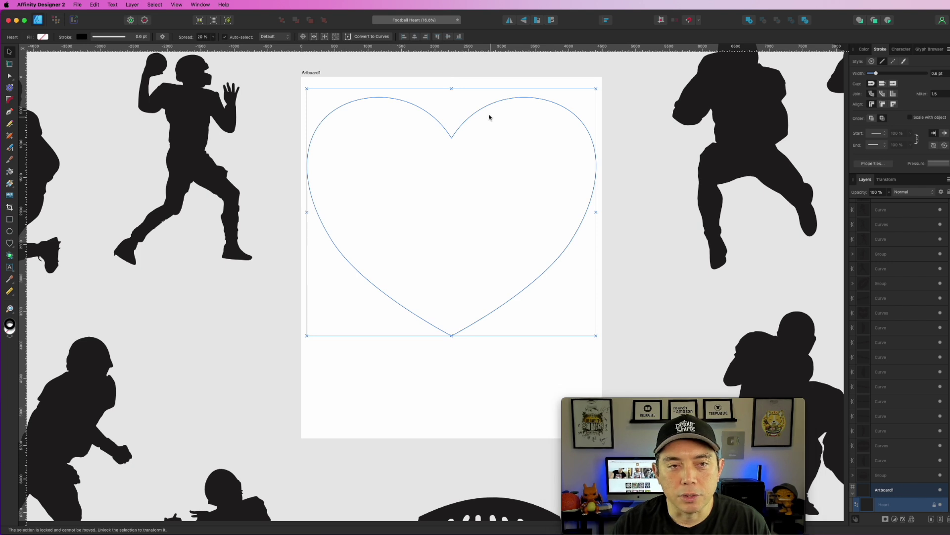
pyautogui.click(716, 247)
pyautogui.click(581, 125)
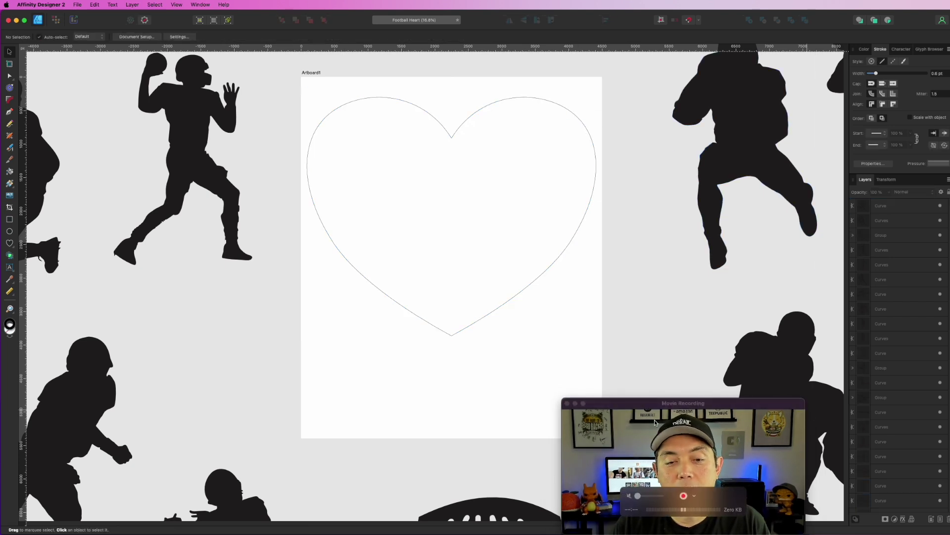
pyautogui.moveTo(662, 406); pyautogui.dragTo(812, 403)
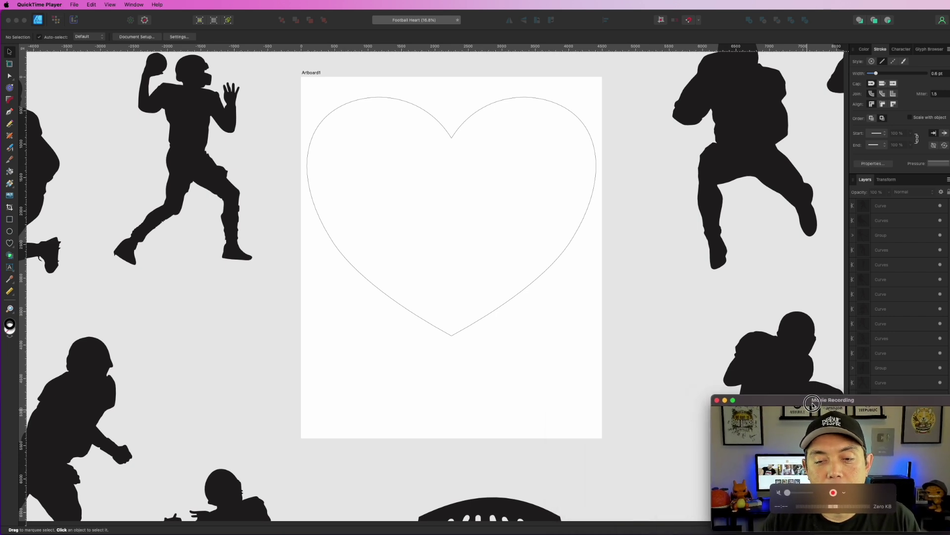
# - Bring the running player from just above the artboard into the heart, shrink it, and set it against the heart's left edge
pyautogui.click(277, 305)
pyautogui.scroll(-6, 277, 304)
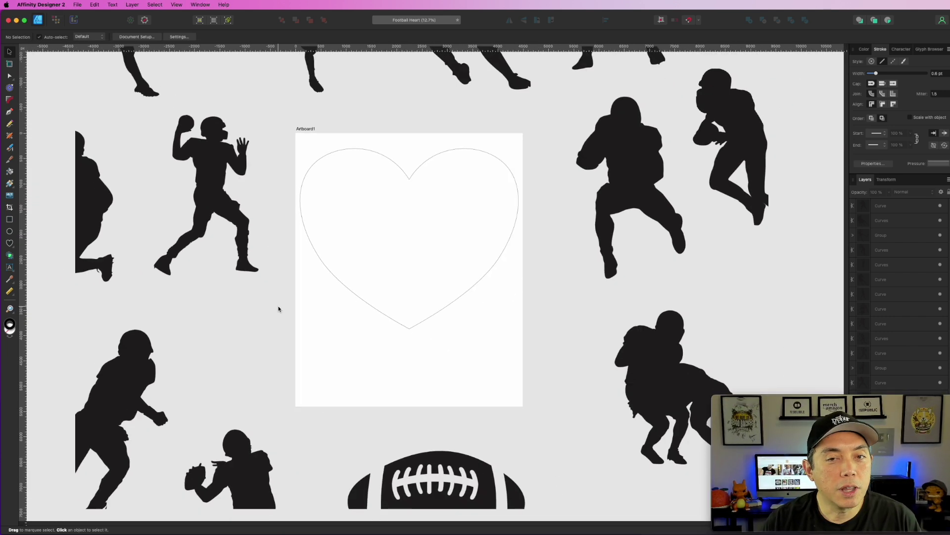
pyautogui.moveTo(274, 218); pyautogui.dragTo(359, 232)
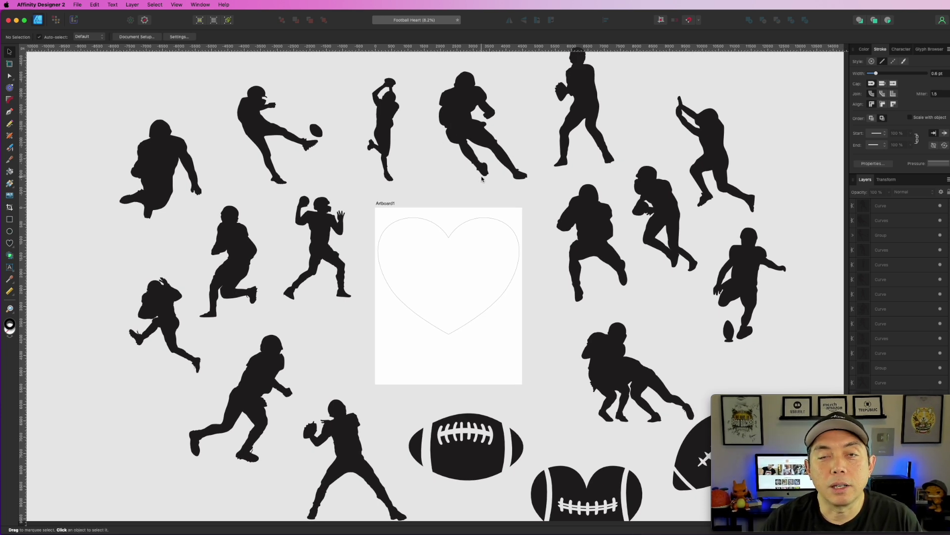
pyautogui.click(466, 127)
pyautogui.moveTo(465, 124); pyautogui.dragTo(428, 267)
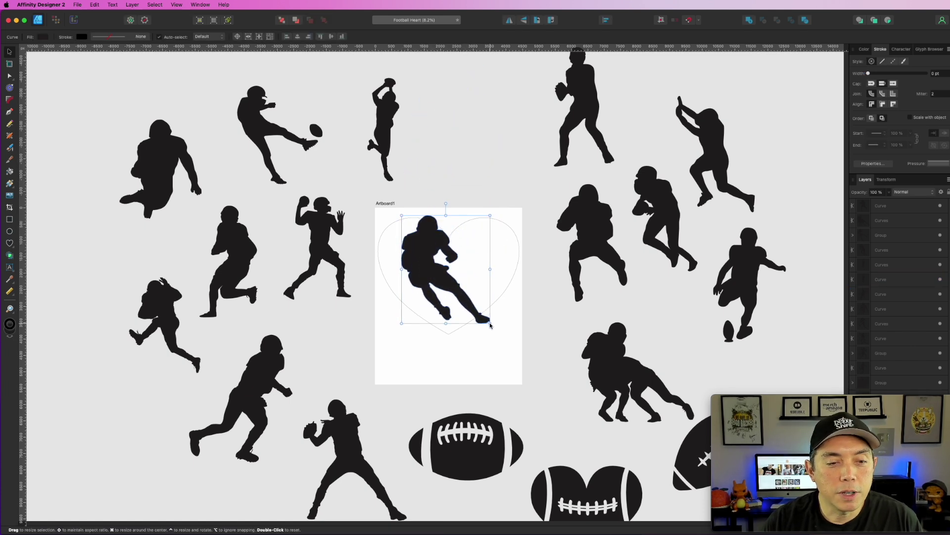
pyautogui.moveTo(489, 322); pyautogui.dragTo(401, 259)
pyautogui.scroll(5, 400, 259)
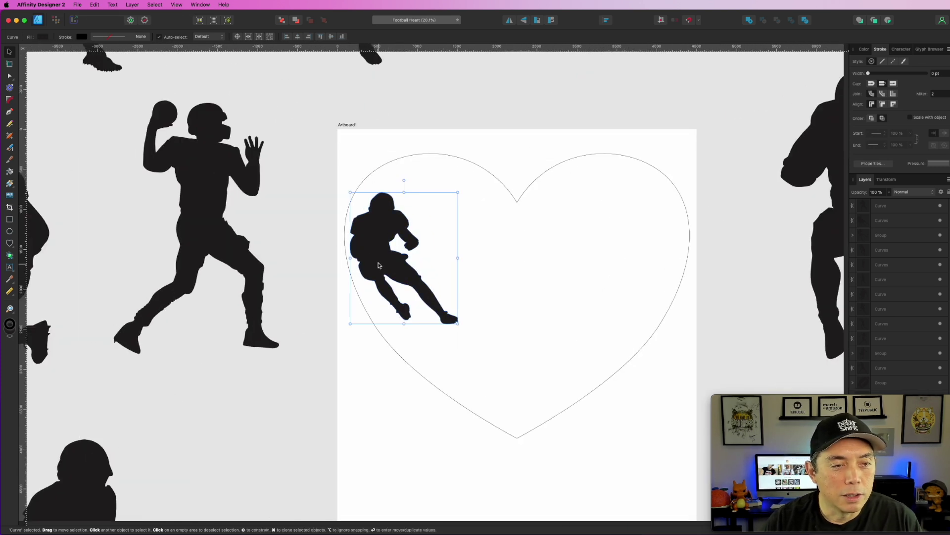
pyautogui.moveTo(378, 266); pyautogui.dragTo(372, 265)
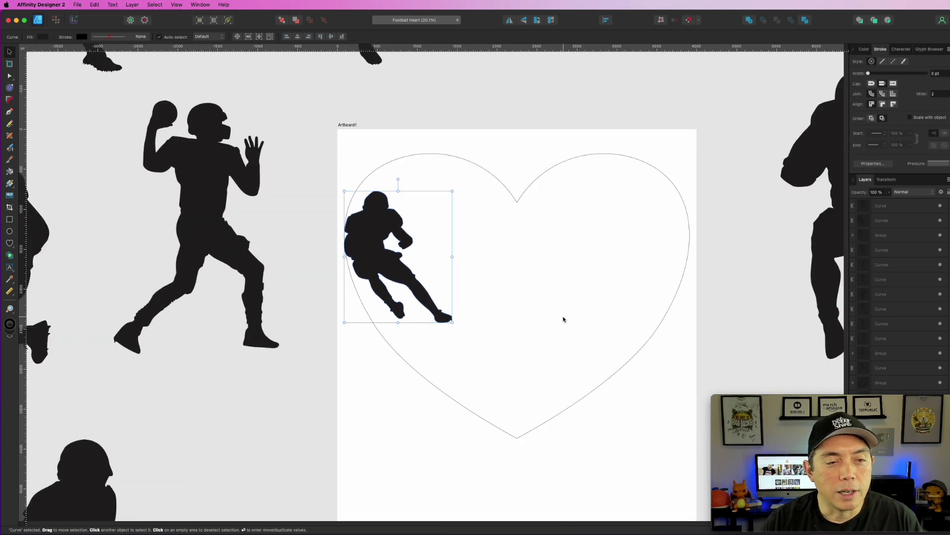
# - Shrink the running player inside the heart further and reposition it against the outline's upper-left curve
pyautogui.scroll(-3, 563, 319)
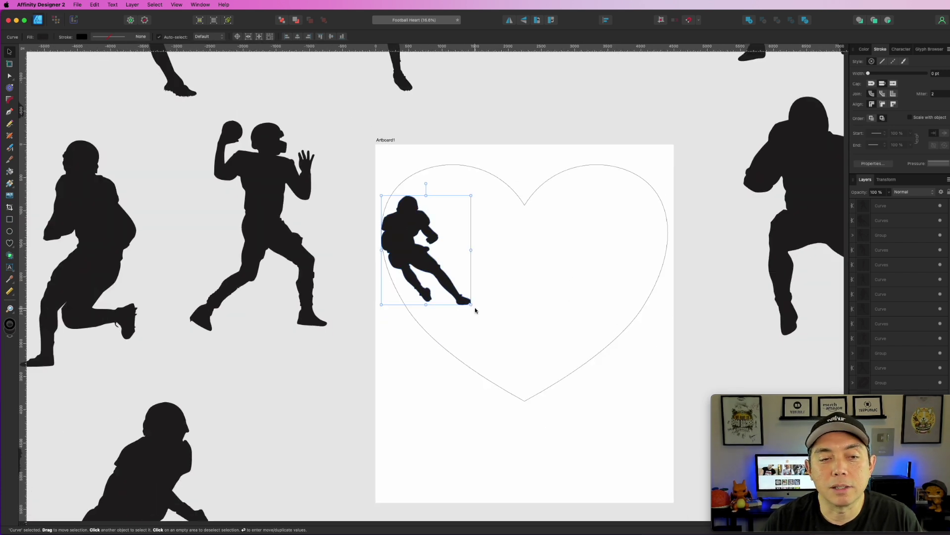
pyautogui.scroll(-6, 530, 313)
pyautogui.scroll(4, 530, 313)
pyautogui.scroll(2, 530, 313)
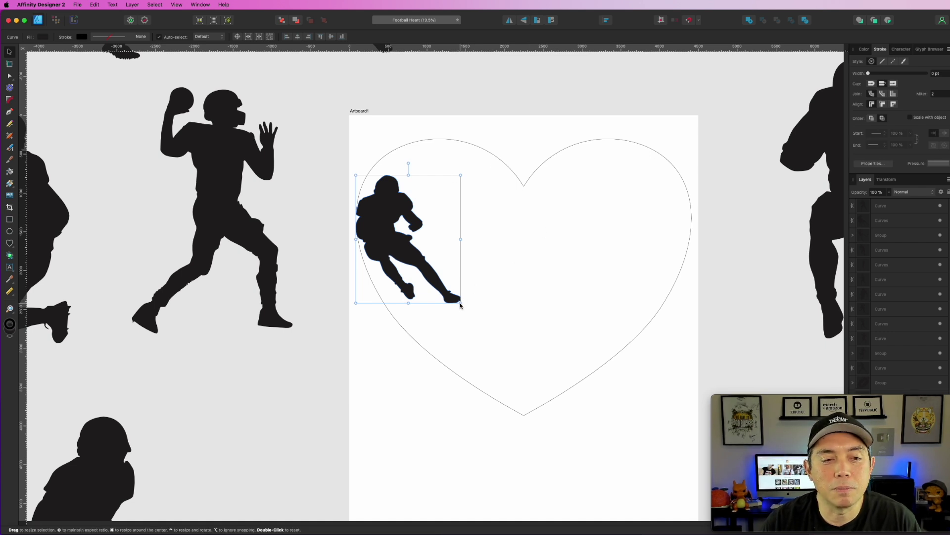
pyautogui.moveTo(461, 304)
pyautogui.mouseDown()
pyautogui.moveTo(439, 269)
pyautogui.moveTo(496, 336)
pyautogui.moveTo(441, 270)
pyautogui.moveTo(450, 259)
pyautogui.moveTo(436, 299)
pyautogui.moveTo(460, 278)
pyautogui.moveTo(467, 304)
pyautogui.mouseUp()
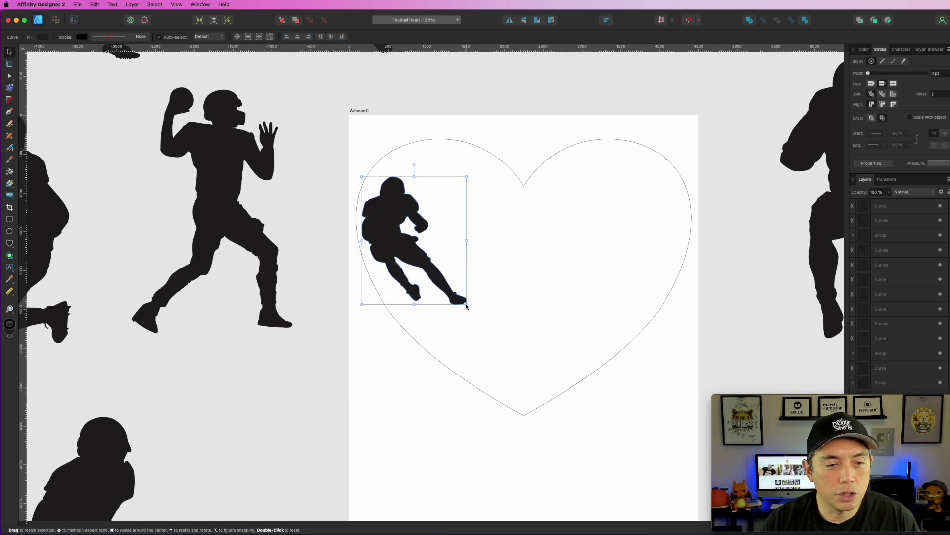
pyautogui.moveTo(467, 305); pyautogui.dragTo(435, 270)
pyautogui.moveTo(408, 216); pyautogui.dragTo(403, 219)
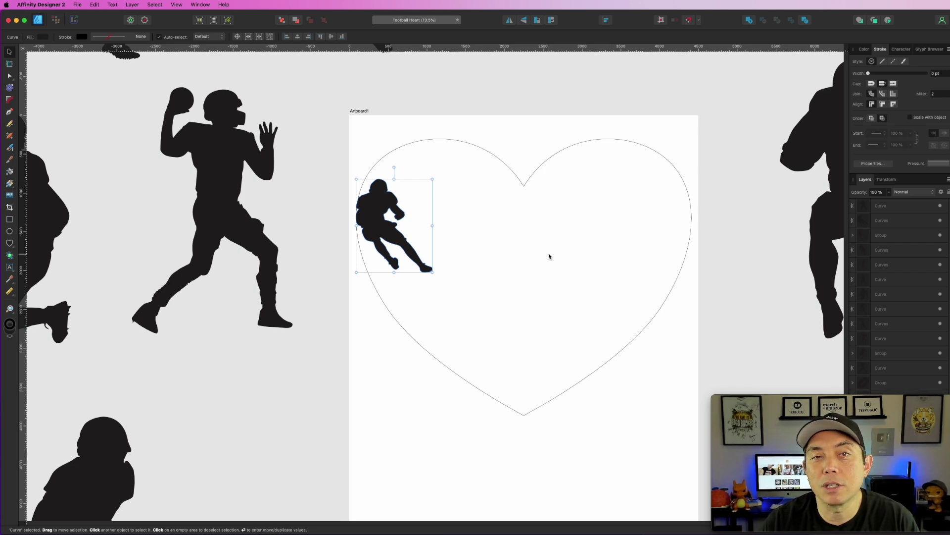
# - Flip the kicking player with the football horizontally and place it over the right half of the heart
pyautogui.scroll(-1, 549, 257)
pyautogui.scroll(-7, 597, 262)
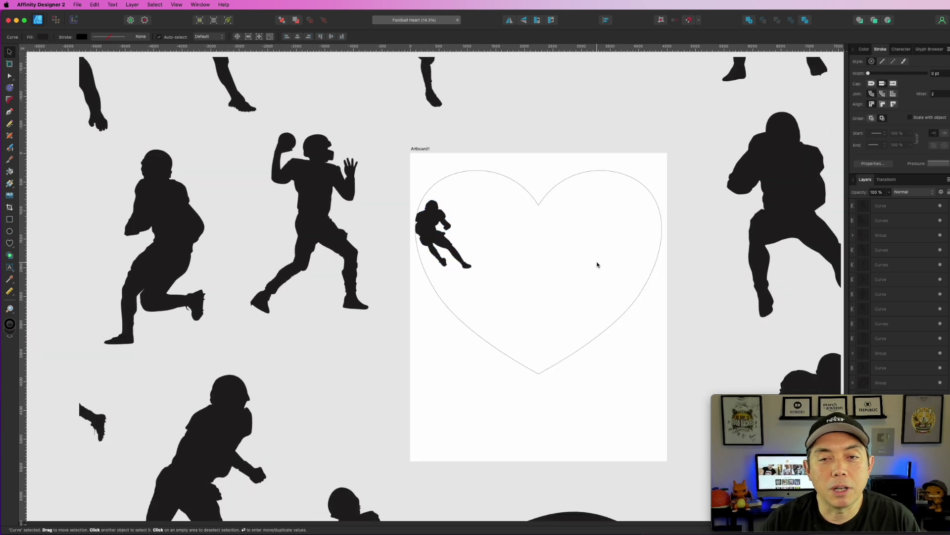
pyautogui.moveTo(588, 141); pyautogui.dragTo(508, 144)
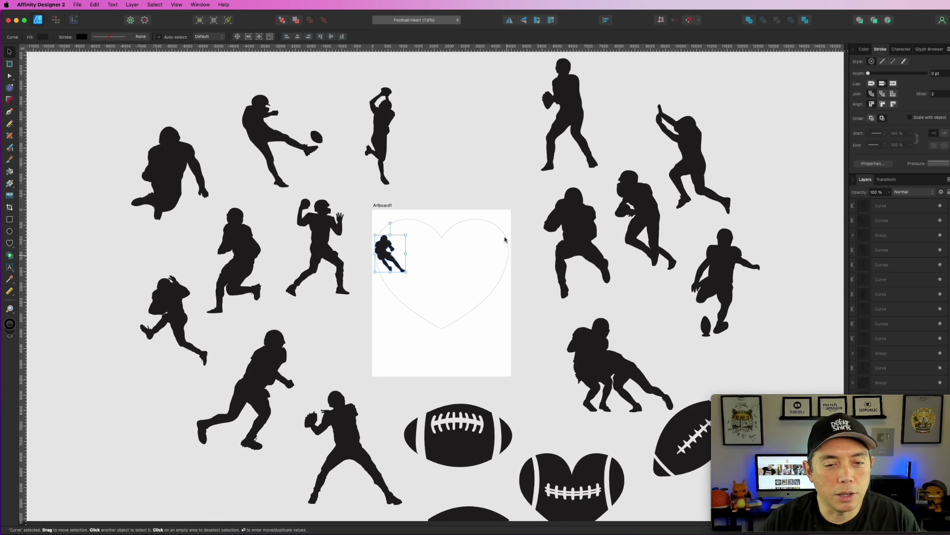
pyautogui.hscroll(2, 525, 257)
pyautogui.scroll(-1, 524, 258)
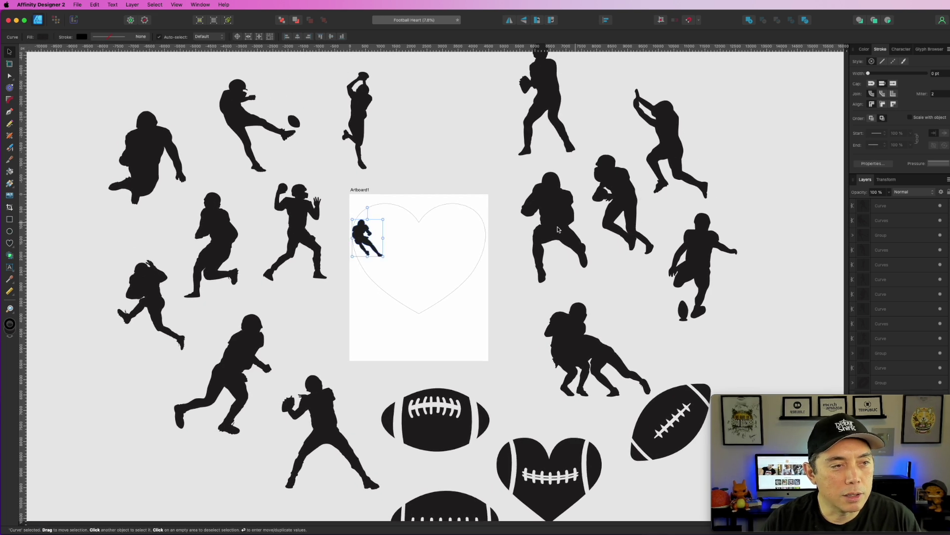
pyautogui.scroll(-4, 218, 268)
pyautogui.scroll(9, 218, 267)
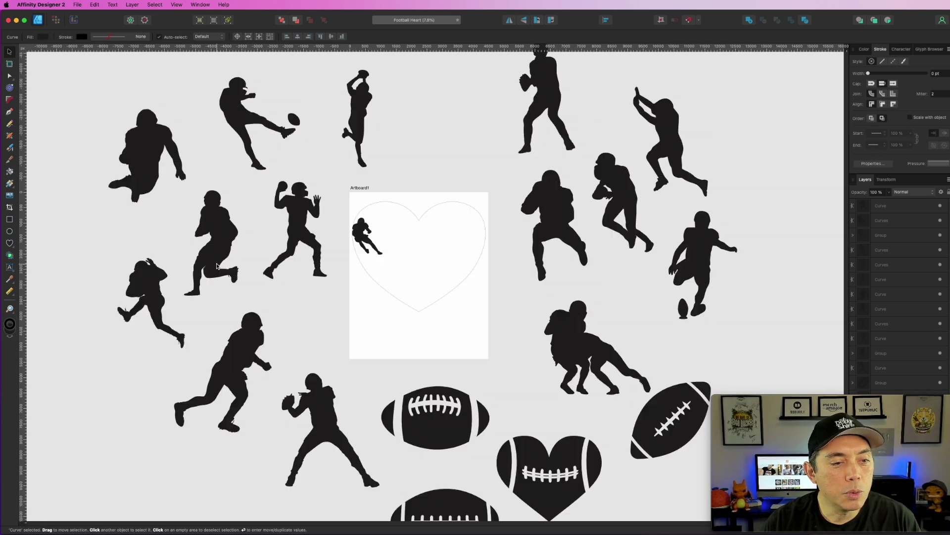
pyautogui.click(152, 231)
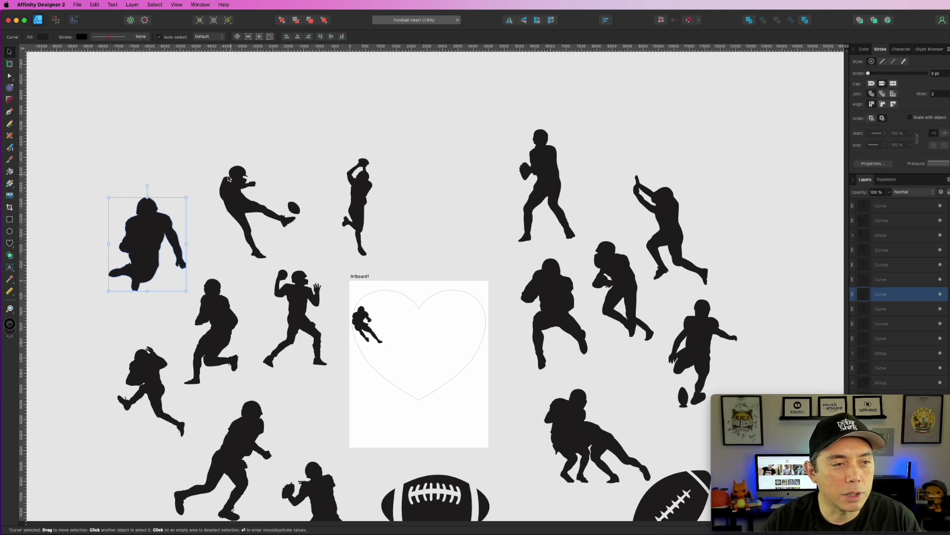
pyautogui.click(236, 195)
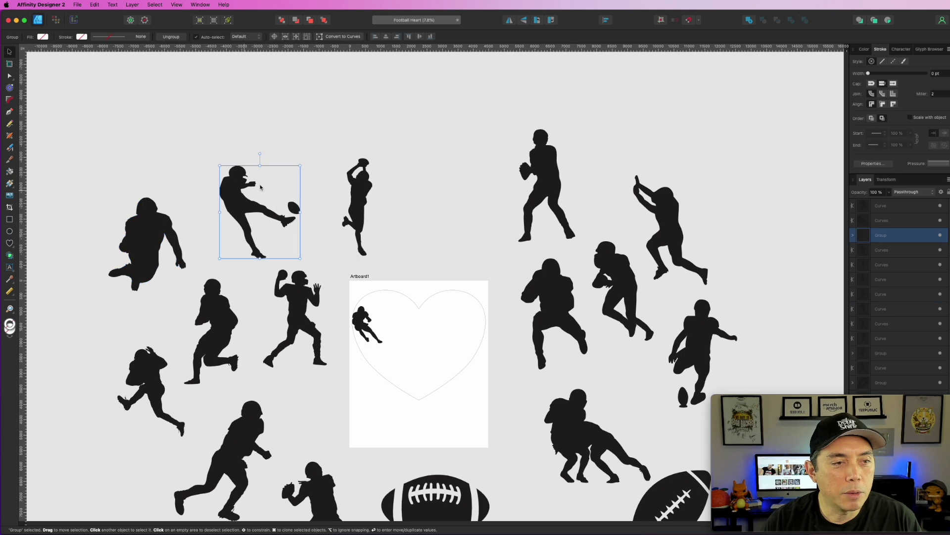
pyautogui.click(509, 20)
pyautogui.moveTo(288, 208); pyautogui.dragTo(479, 336)
# - Shrink the flipped kicking player and its football, and set the player's back against the heart's upper-right curve
pyautogui.hscroll(-5, 524, 338)
pyautogui.scroll(5, 525, 338)
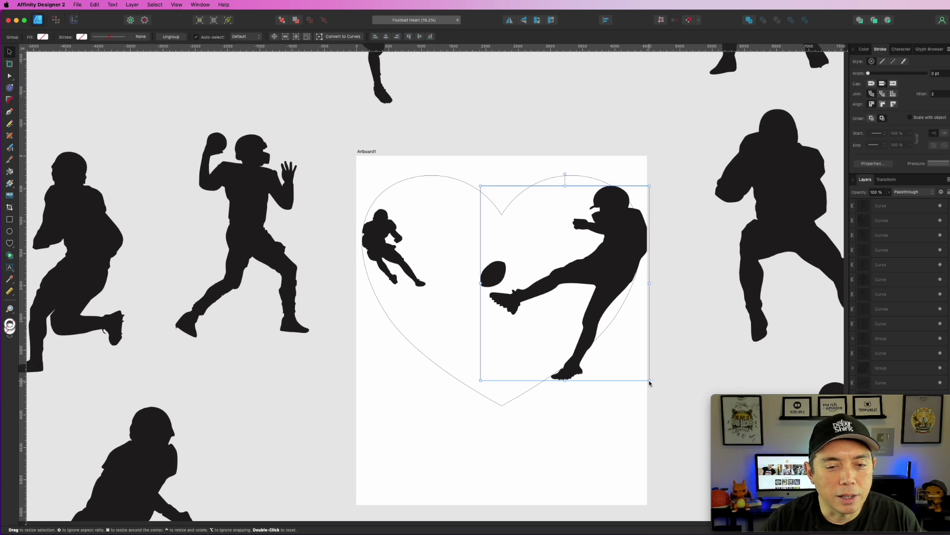
pyautogui.moveTo(480, 380)
pyautogui.mouseDown()
pyautogui.moveTo(505, 331)
pyautogui.moveTo(533, 319)
pyautogui.moveTo(485, 375)
pyautogui.mouseUp()
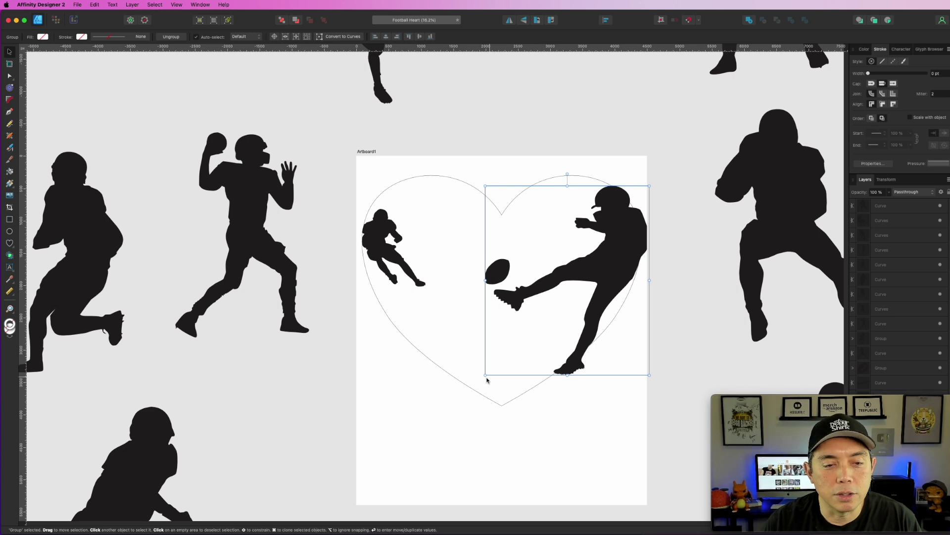
pyautogui.moveTo(485, 374); pyautogui.dragTo(541, 307)
pyautogui.moveTo(613, 227)
pyautogui.mouseDown()
pyautogui.moveTo(603, 239)
pyautogui.moveTo(609, 236)
pyautogui.mouseUp()
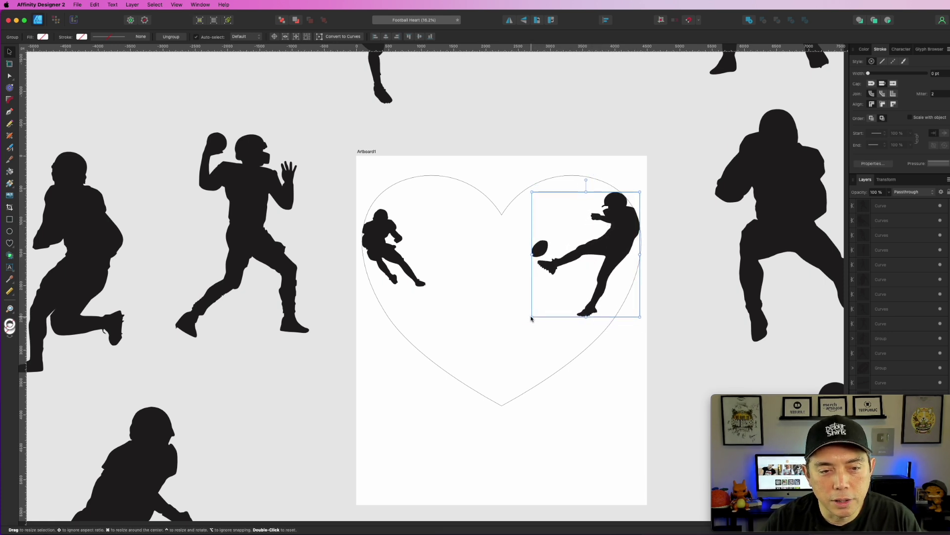
pyautogui.moveTo(532, 317); pyautogui.dragTo(547, 299)
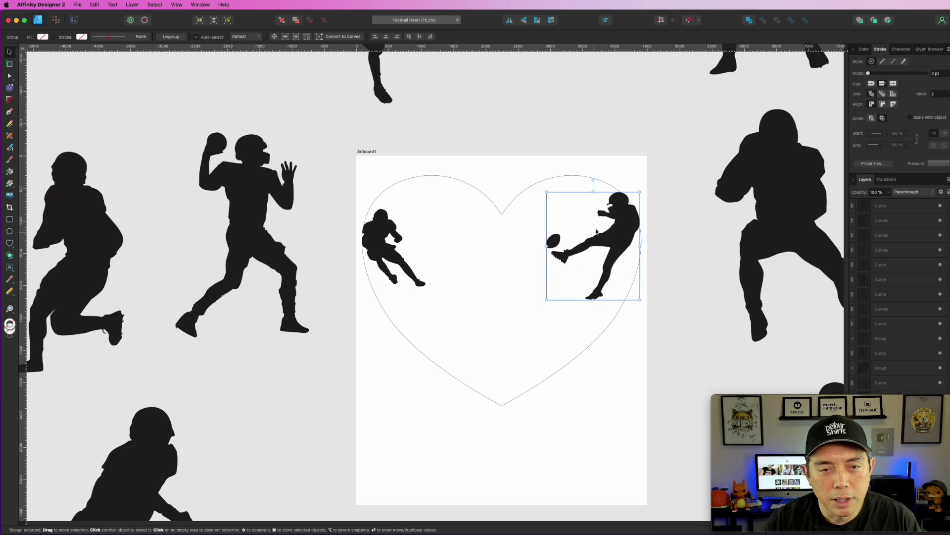
pyautogui.click(530, 367)
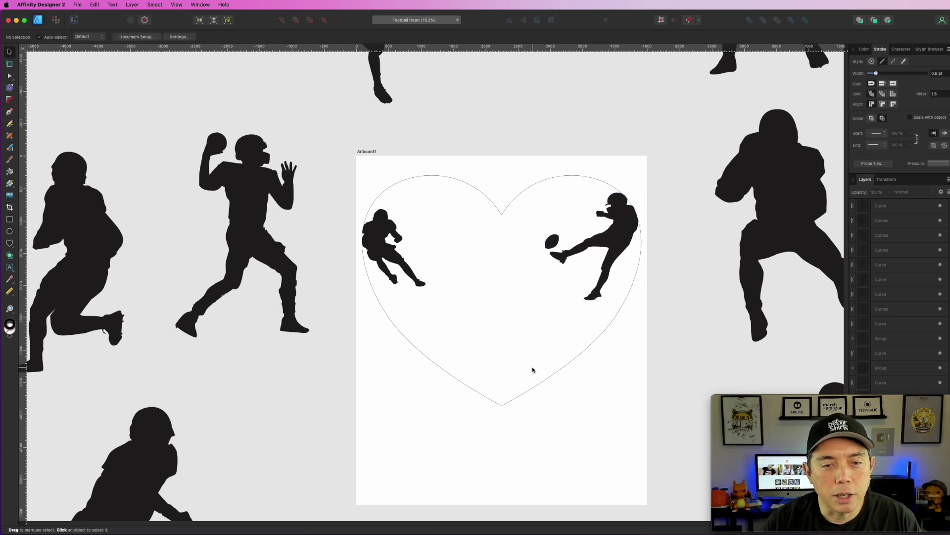
pyautogui.scroll(-2, 534, 396)
pyautogui.scroll(-1, 534, 396)
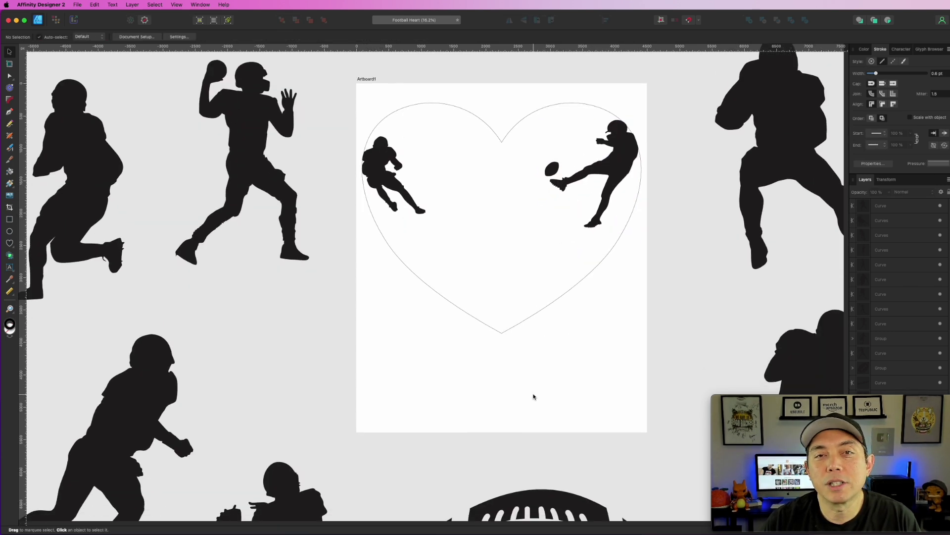
pyautogui.scroll(2, 534, 396)
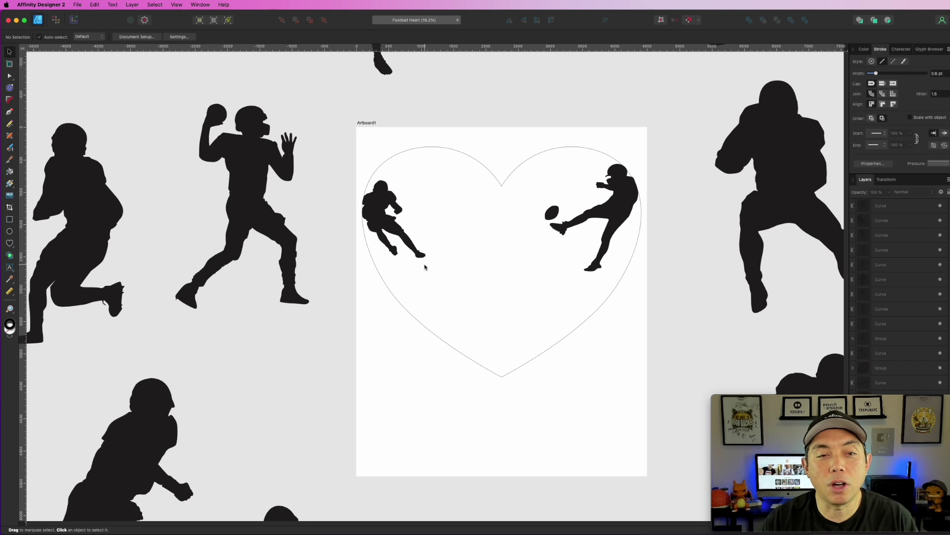
# - Fill the rest of the heart outline with resized player silhouettes, footballs and heart-shaped footballs, starting with a runner beside the notch
pyautogui.scroll(-5, 425, 267)
pyautogui.scroll(2, 425, 267)
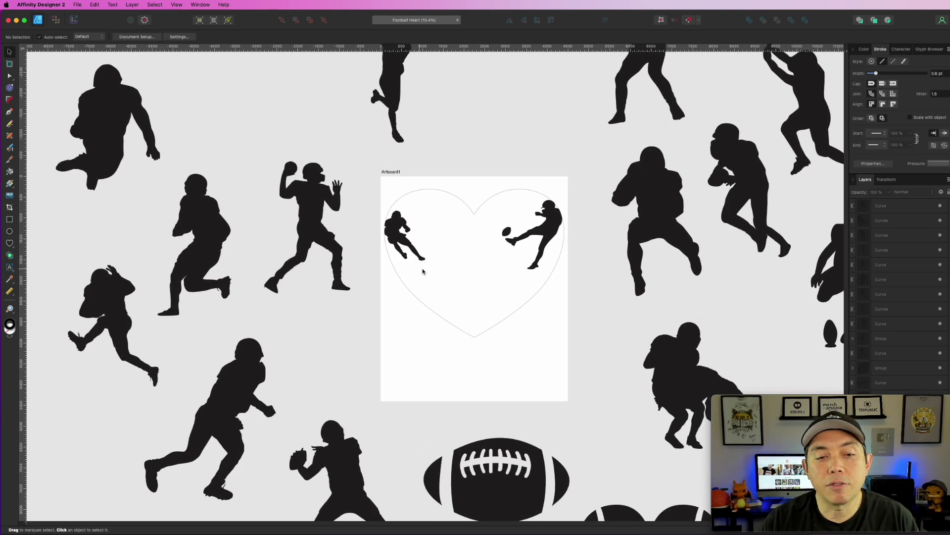
pyautogui.scroll(-1, 423, 271)
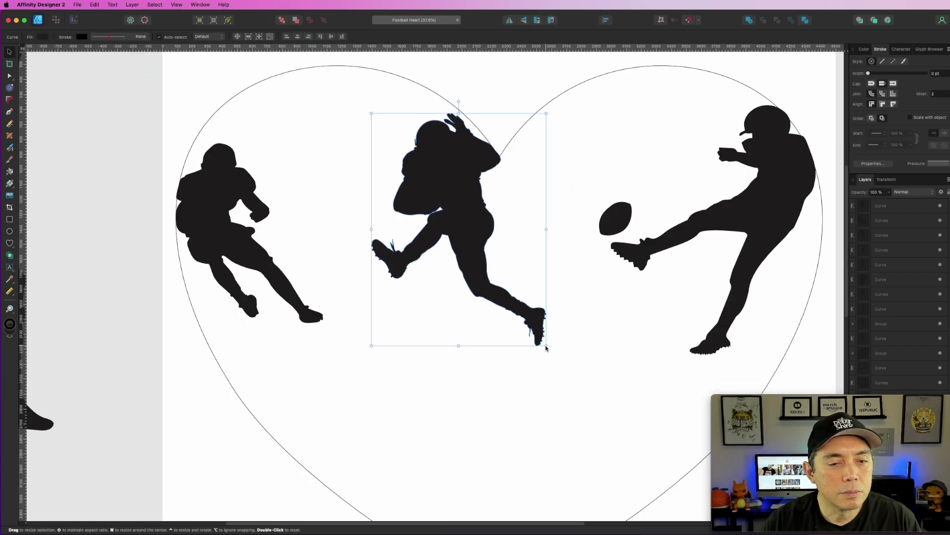
pyautogui.moveTo(545, 342); pyautogui.dragTo(520, 350)
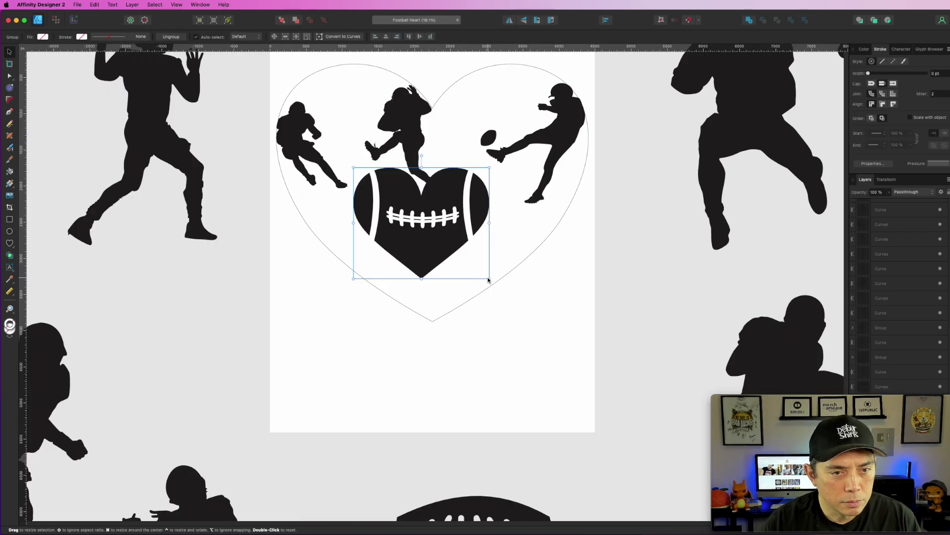
pyautogui.click(493, 261)
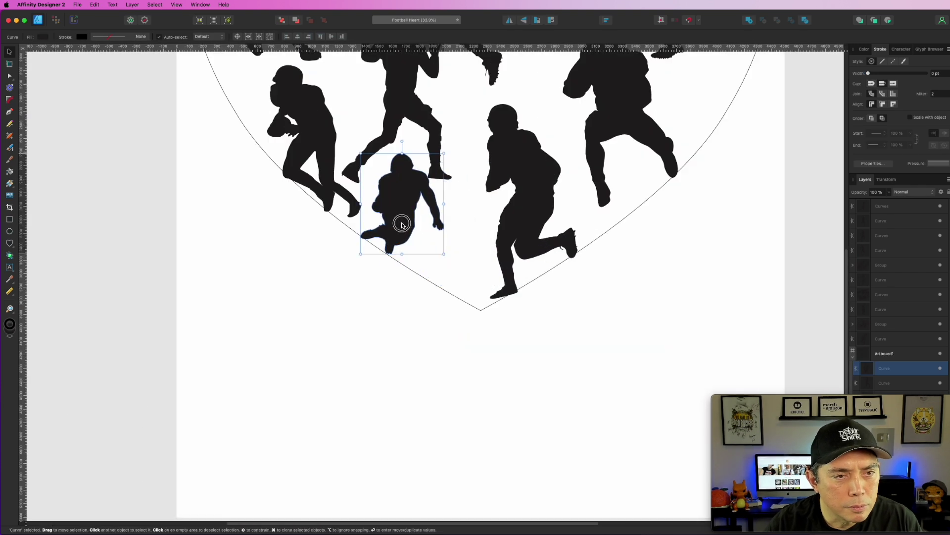
pyautogui.click(396, 236)
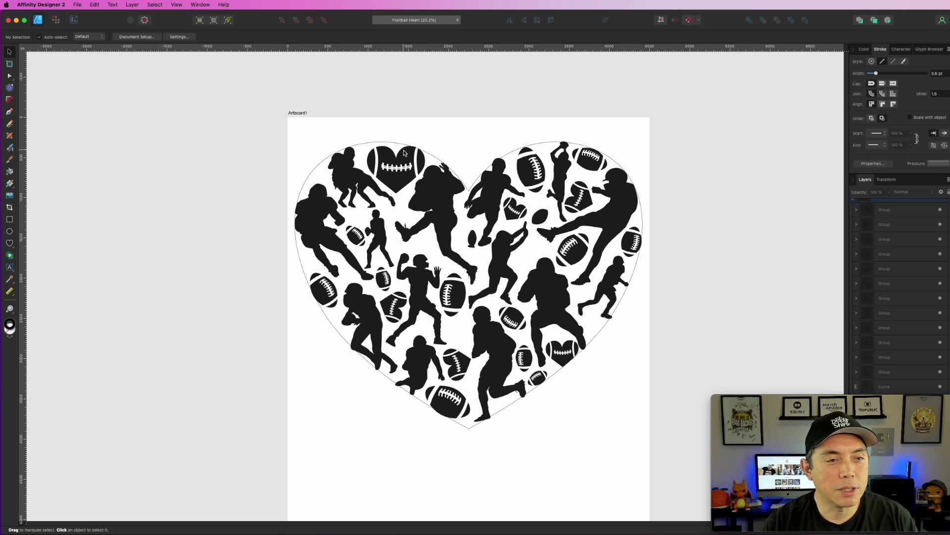
pyautogui.scroll(2, 599, 293)
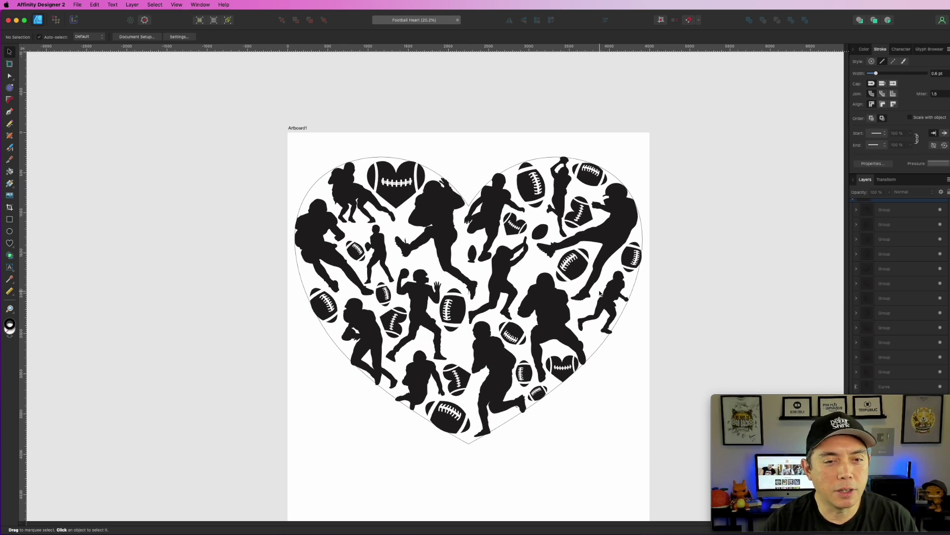
pyautogui.scroll(10, 664, 248)
pyautogui.scroll(-10, 663, 249)
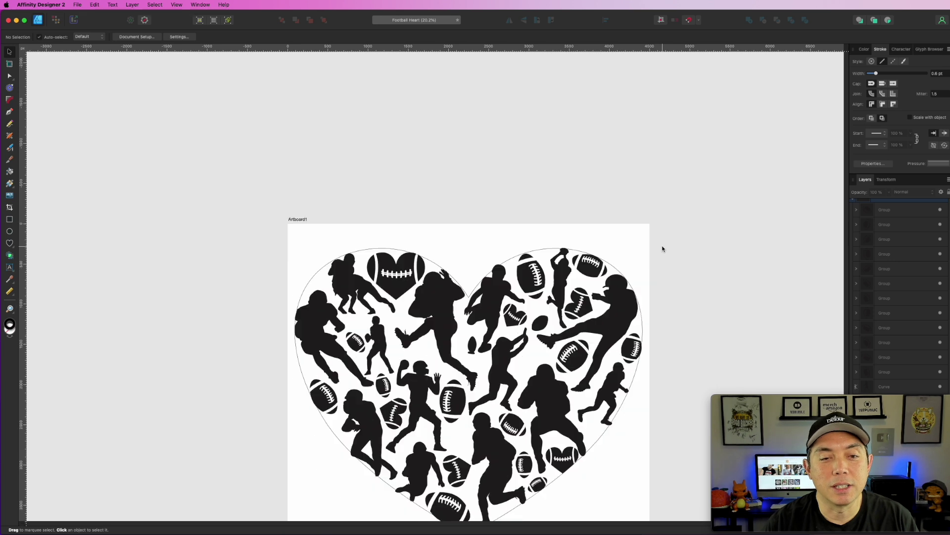
pyautogui.scroll(1, 625, 173)
pyautogui.scroll(5, 591, 185)
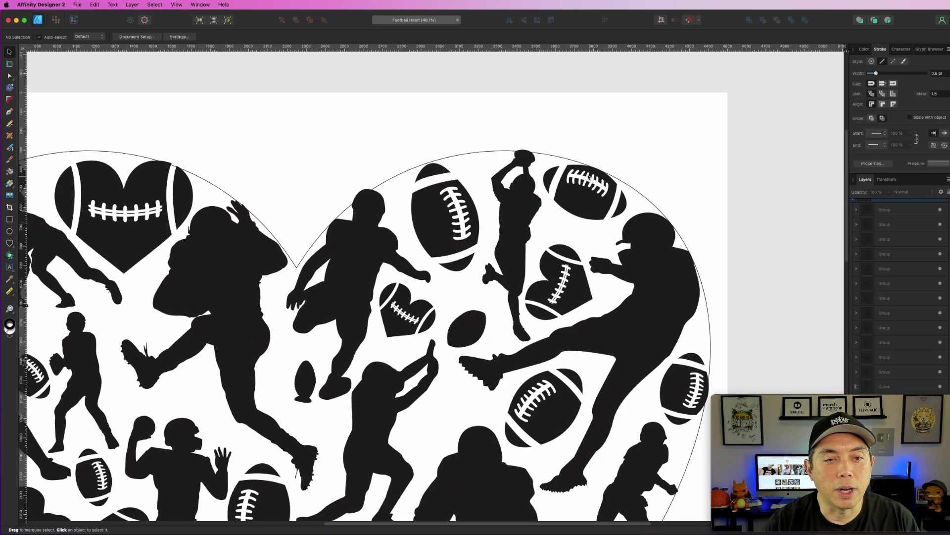
# - Nudge the place-kicking player beside the heart's notch slightly down and left so its head sits inside the outline
pyautogui.click(586, 179)
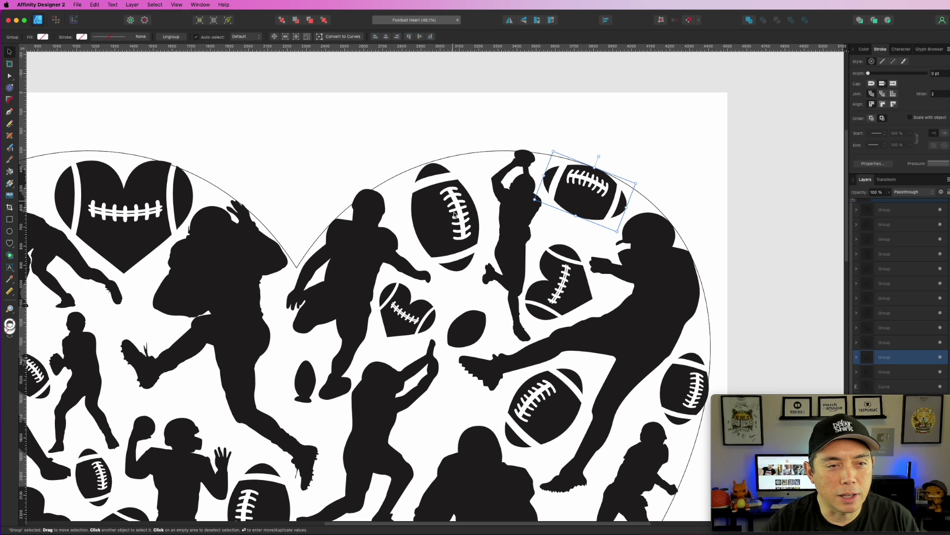
pyautogui.scroll(-3, 454, 214)
pyautogui.click(367, 148)
pyautogui.moveTo(366, 148); pyautogui.dragTo(364, 152)
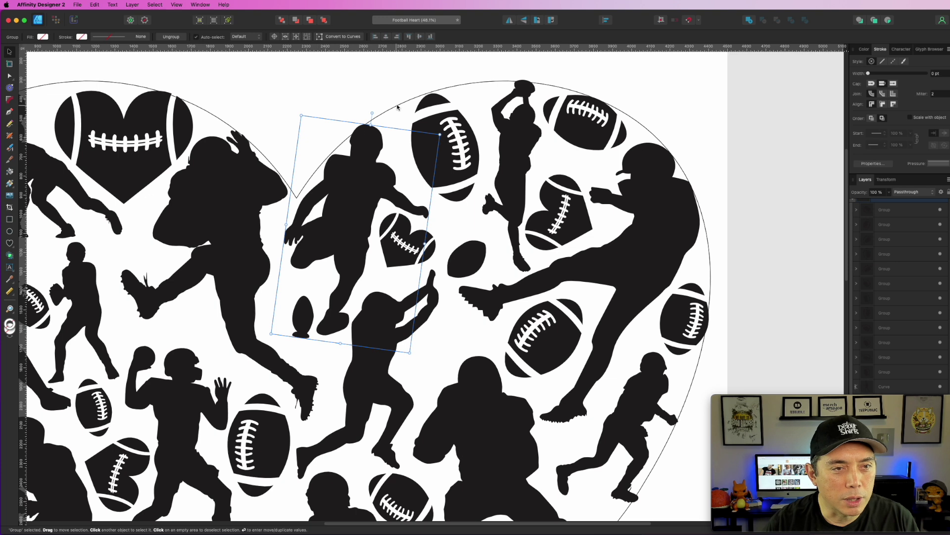
# - Examine how the footballs and heart-shaped footballs fill the spaces between the players throughout the heart
pyautogui.scroll(-5, 700, 244)
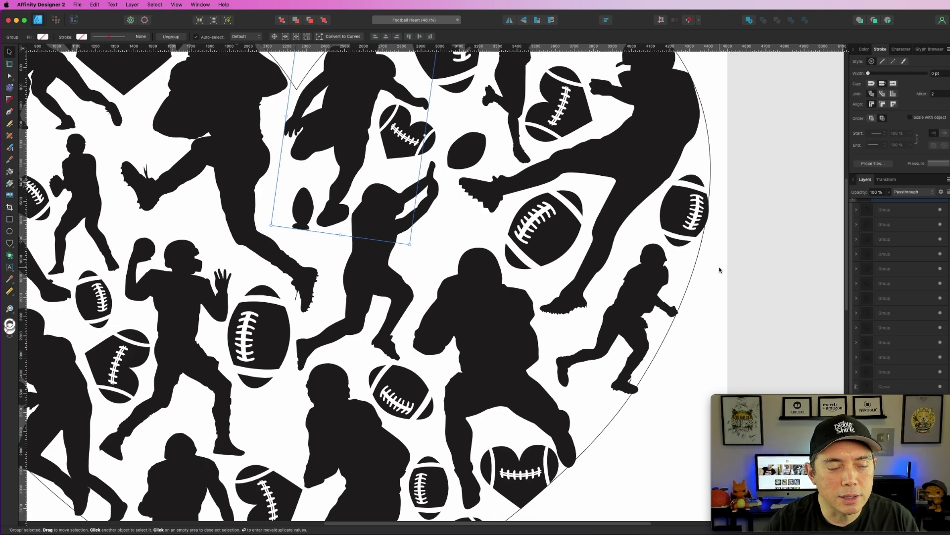
pyautogui.scroll(-6, 720, 270)
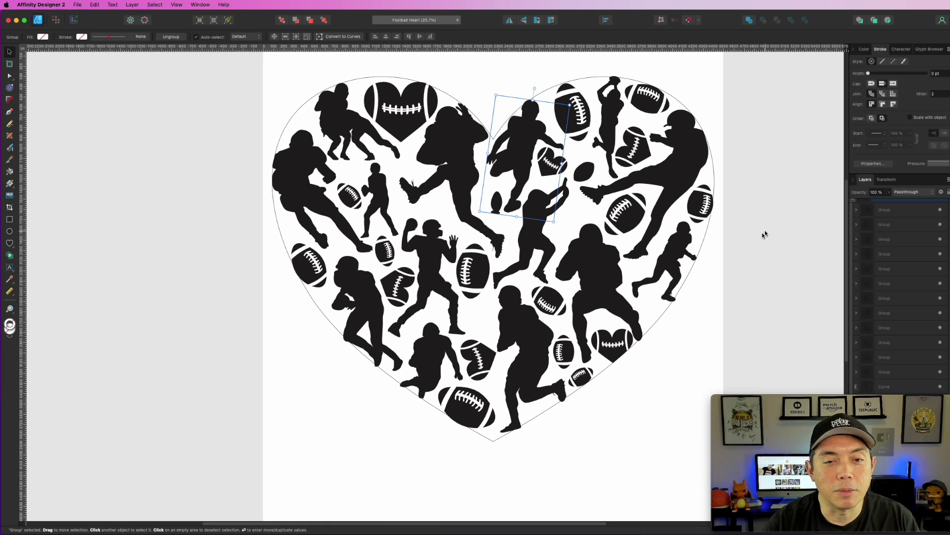
pyautogui.scroll(1, 642, 299)
pyautogui.scroll(-5, 546, 310)
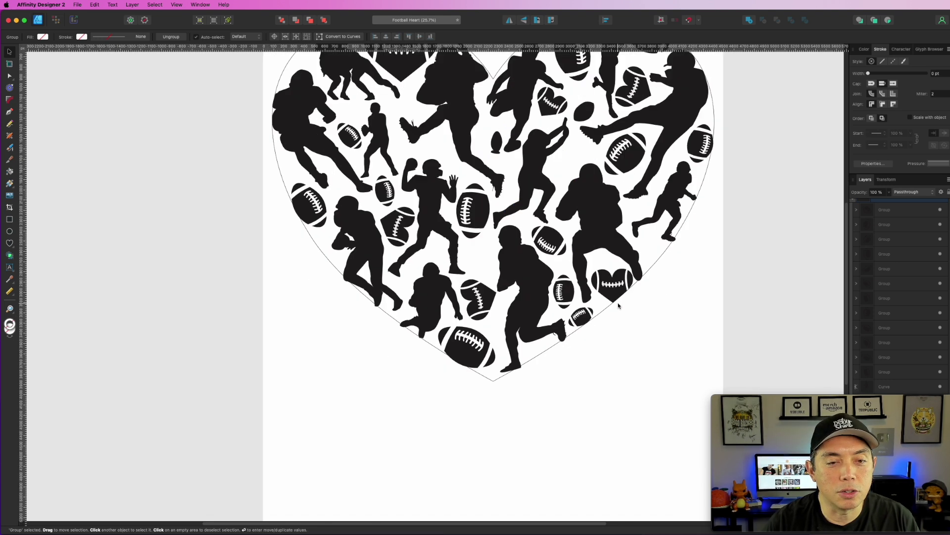
pyautogui.click(558, 245)
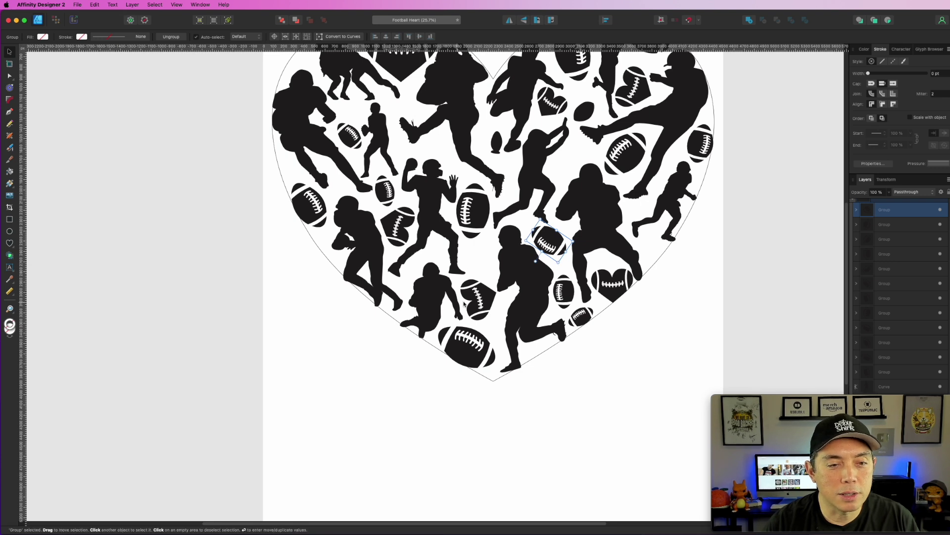
pyautogui.click(399, 227)
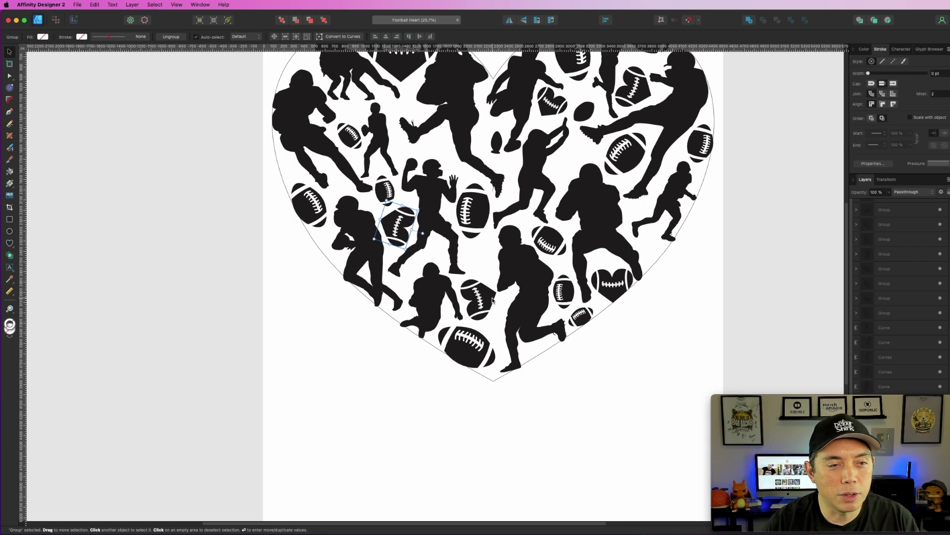
pyautogui.click(384, 186)
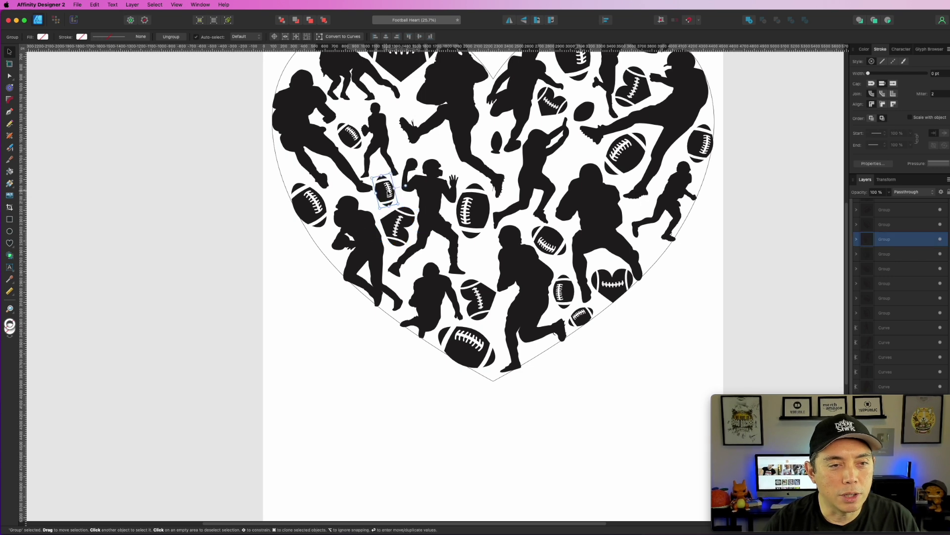
pyautogui.moveTo(405, 186); pyautogui.dragTo(305, 206)
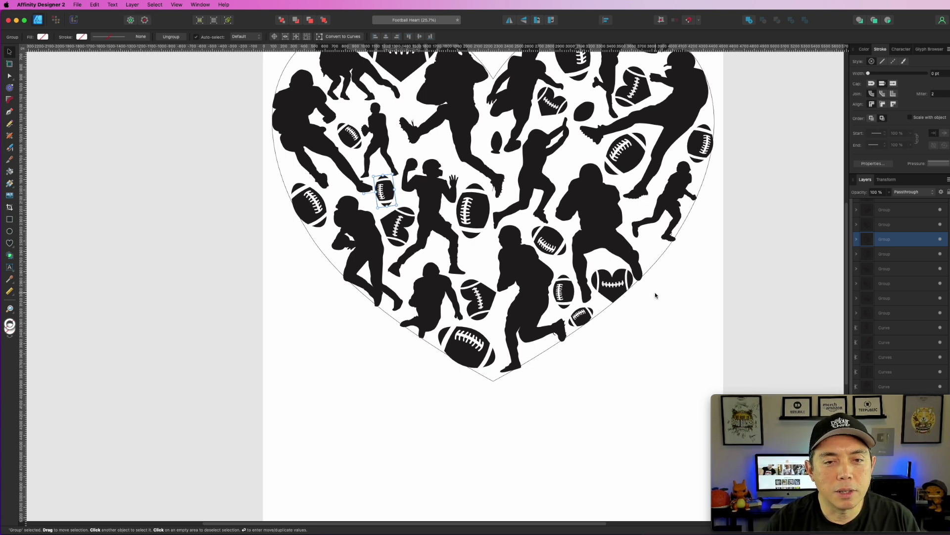
pyautogui.scroll(5, 655, 295)
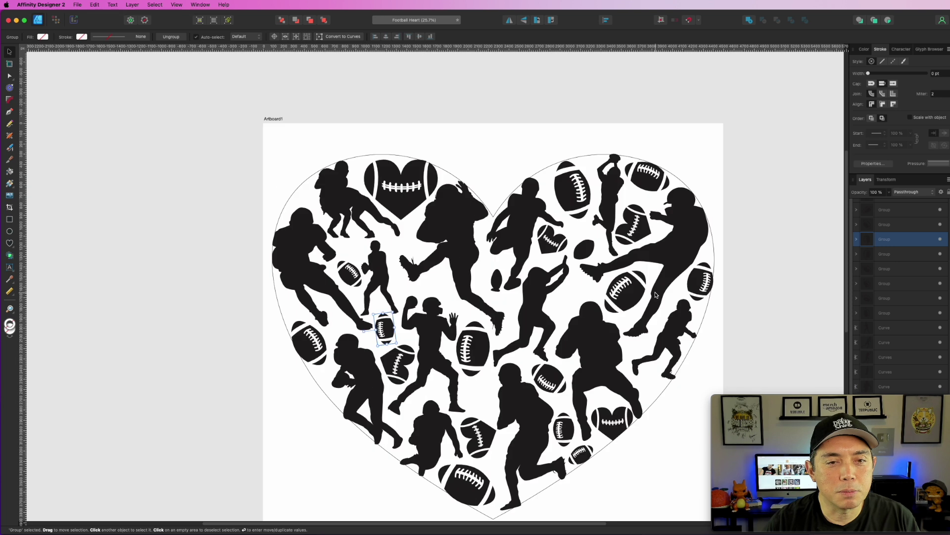
# - Draw a small heart shape above the large heart's notch and swap its black outline for a solid black fill
pyautogui.click(9, 242)
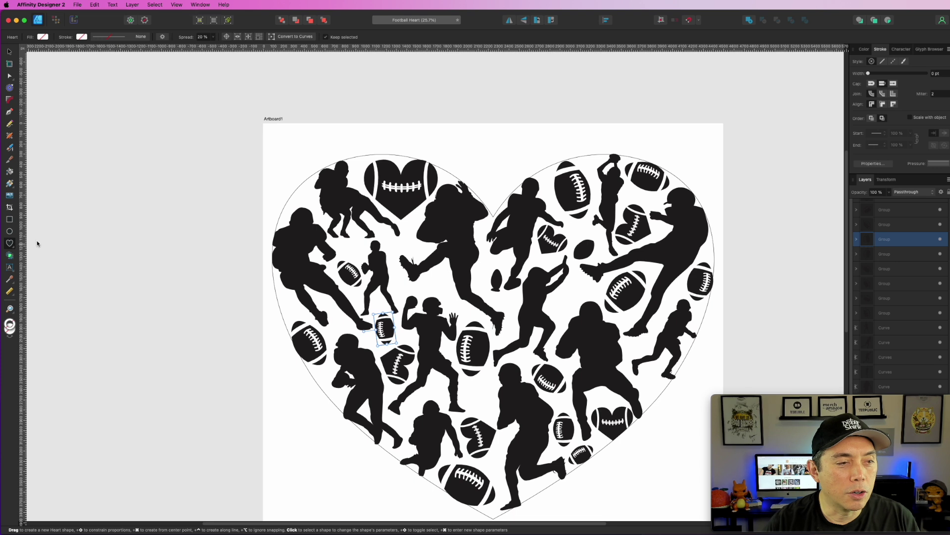
pyautogui.moveTo(475, 146); pyautogui.dragTo(498, 164)
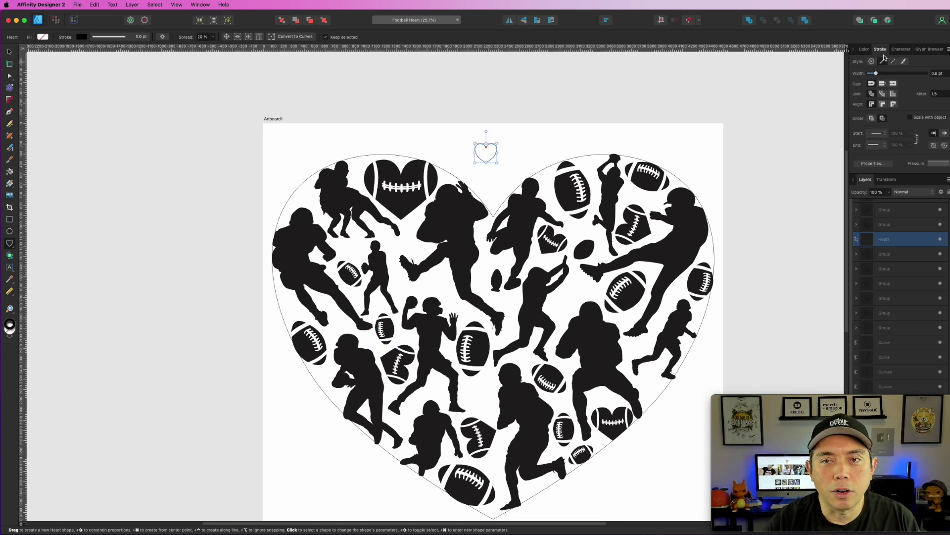
pyautogui.click(865, 50)
pyautogui.click(866, 62)
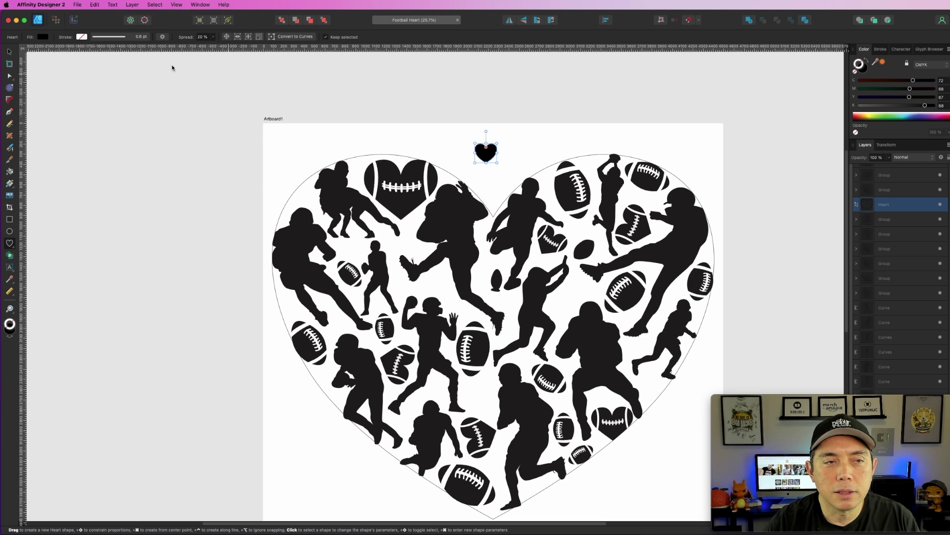
# - Move the small black heart into the gap along the large heart's upper-left curve and rotate it to follow the outline
pyautogui.click(9, 51)
pyautogui.click(214, 89)
pyautogui.moveTo(486, 152); pyautogui.dragTo(304, 190)
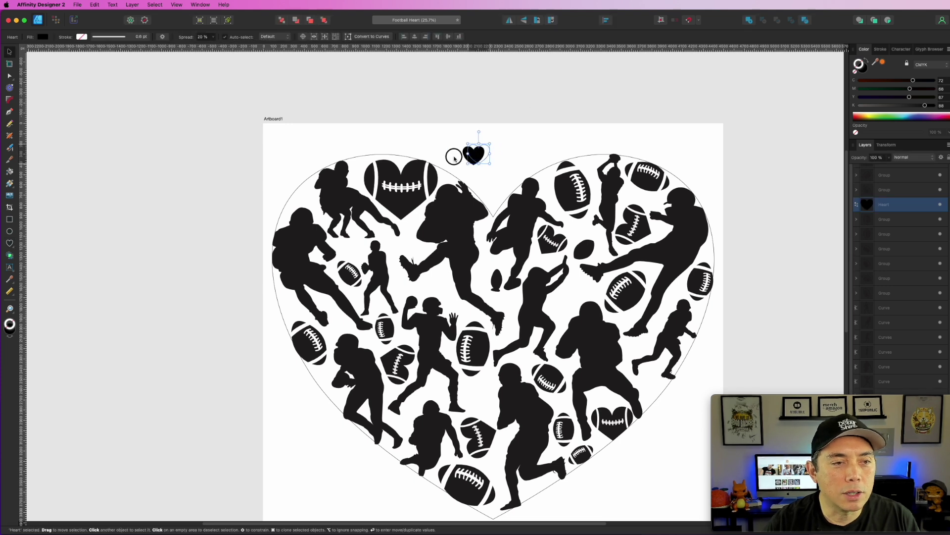
pyautogui.scroll(3, 304, 193)
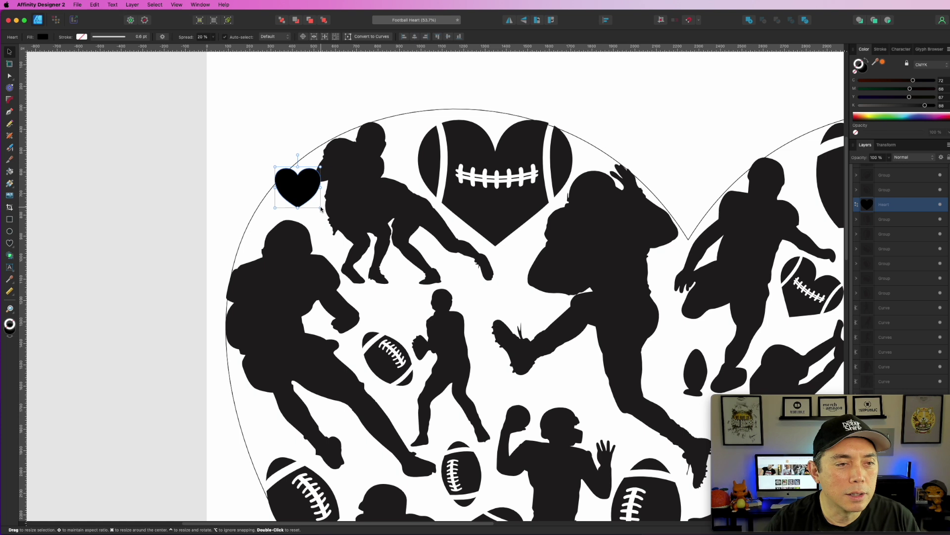
pyautogui.moveTo(297, 155); pyautogui.dragTo(290, 190)
# - Duplicate the small black heart into the gap above the large kicking player's raised foot and rotate the copy to fit
pyautogui.scroll(-3, 290, 191)
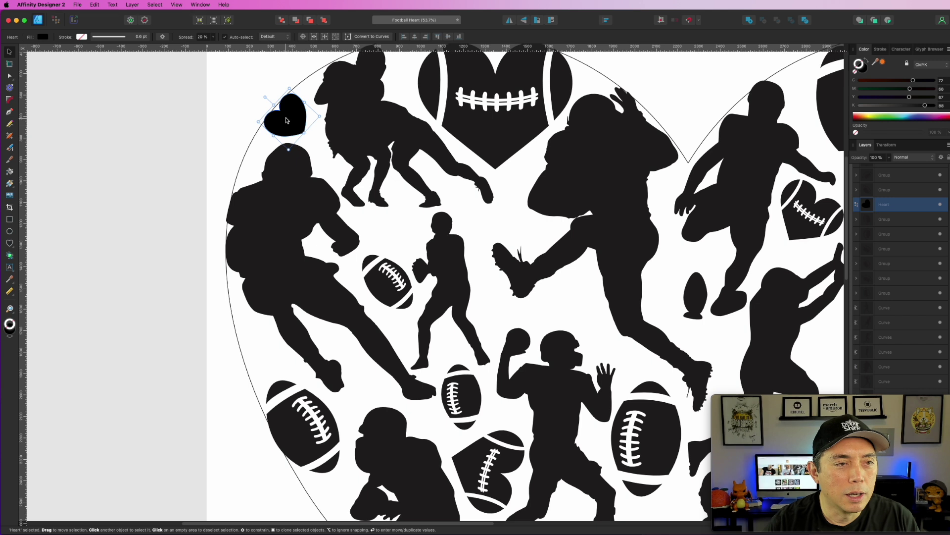
pyautogui.moveTo(287, 120)
pyautogui.mouseDown()
pyautogui.moveTo(516, 217)
pyautogui.moveTo(508, 221)
pyautogui.mouseUp()
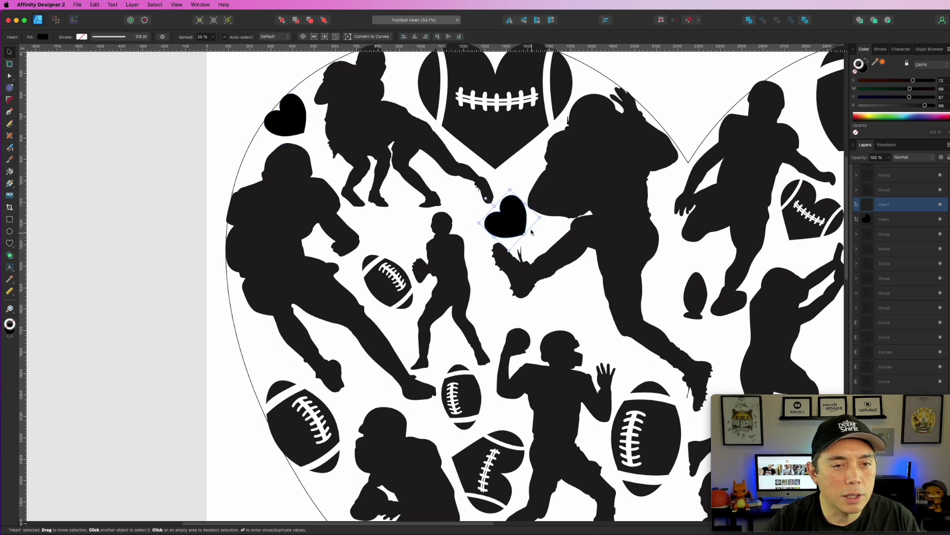
pyautogui.moveTo(486, 200); pyautogui.dragTo(489, 193)
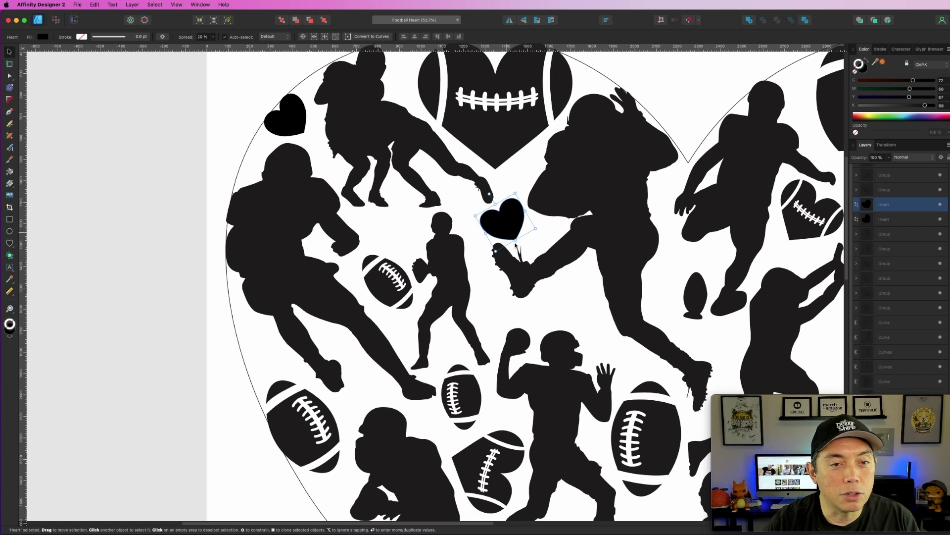
pyautogui.scroll(-5, 503, 230)
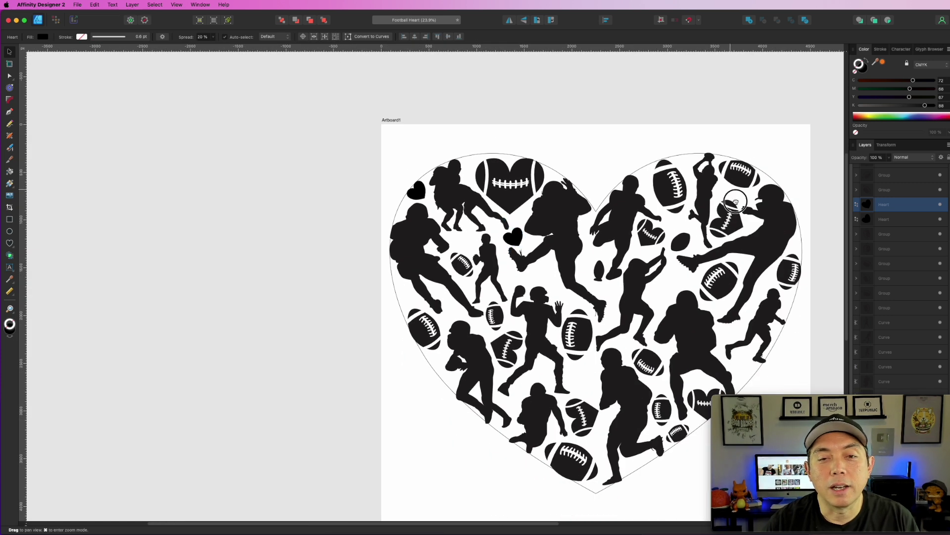
# - Fill the remaining gaps among the players and footballs with resized and rotated copies of the small black heart
pyautogui.hscroll(5, 441, 189)
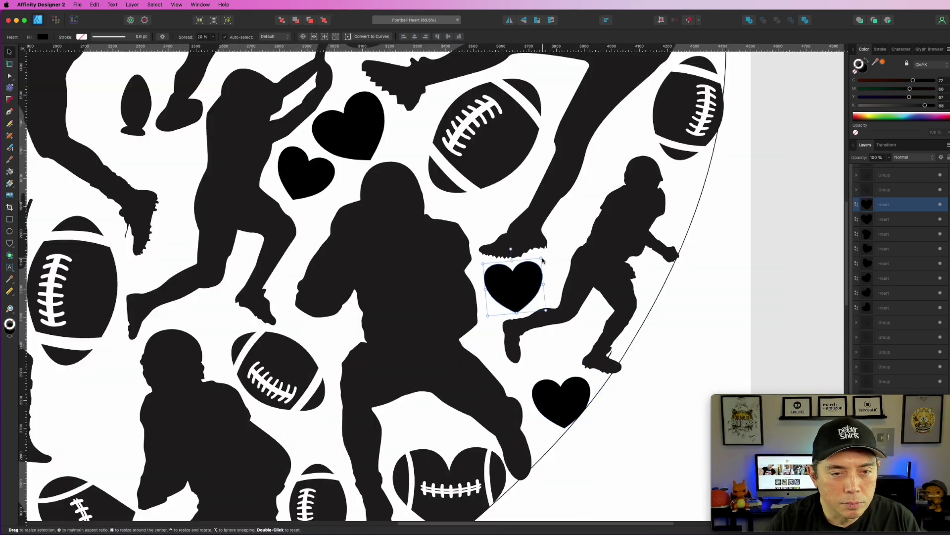
pyautogui.moveTo(475, 346); pyautogui.dragTo(352, 291)
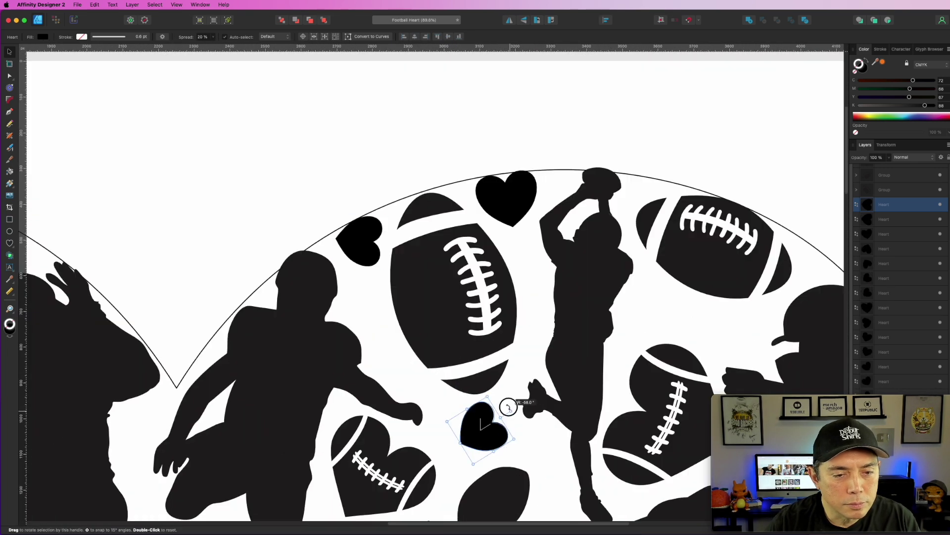
pyautogui.moveTo(510, 403); pyautogui.dragTo(524, 394)
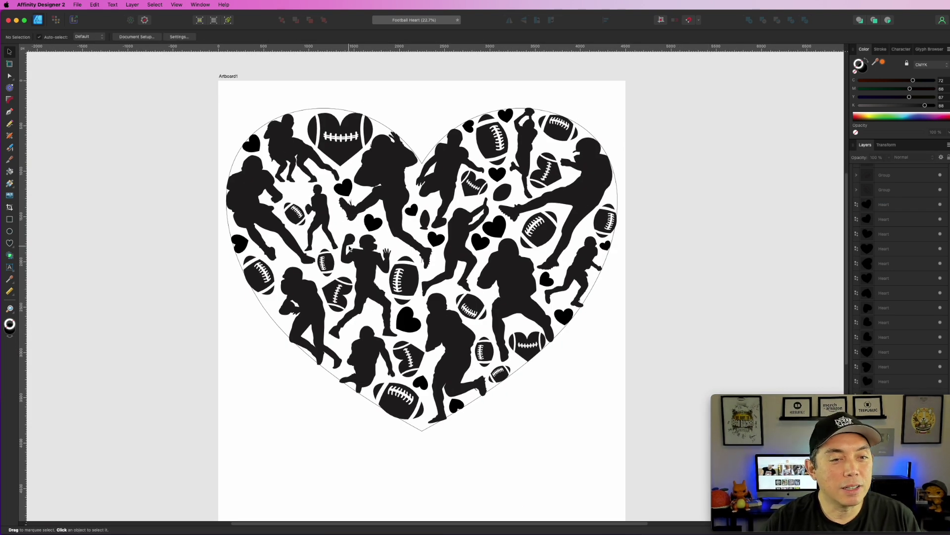
pyautogui.scroll(-2, 379, 292)
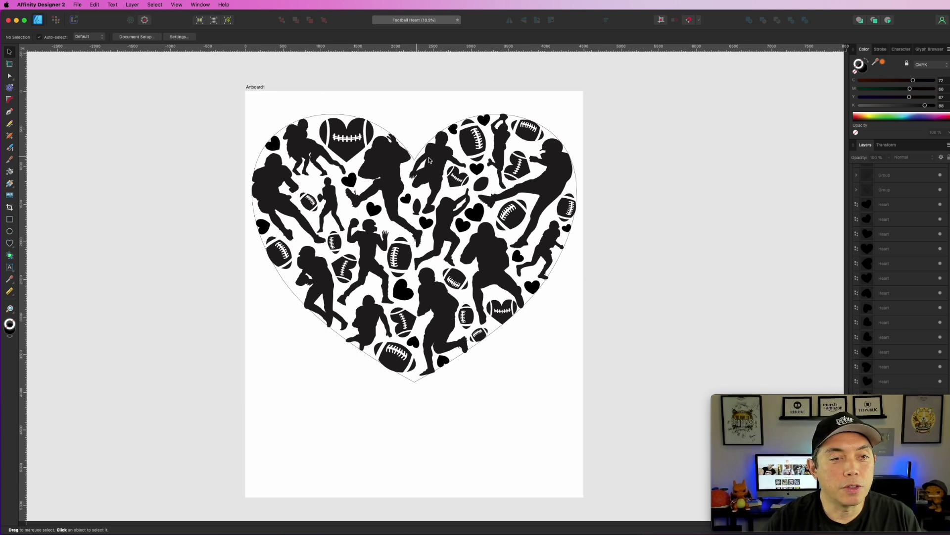
# - Unlock the large heart outline and hide it so only the silhouettes, footballs and small hearts show
pyautogui.moveTo(802, 399)
pyautogui.moveTo(802, 399); pyautogui.dragTo(671, 396)
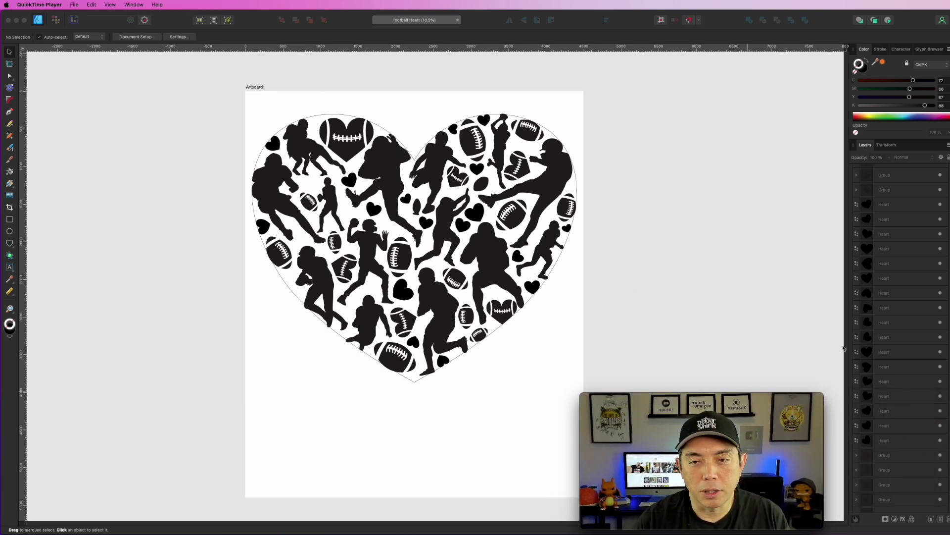
pyautogui.scroll(-10, 918, 422)
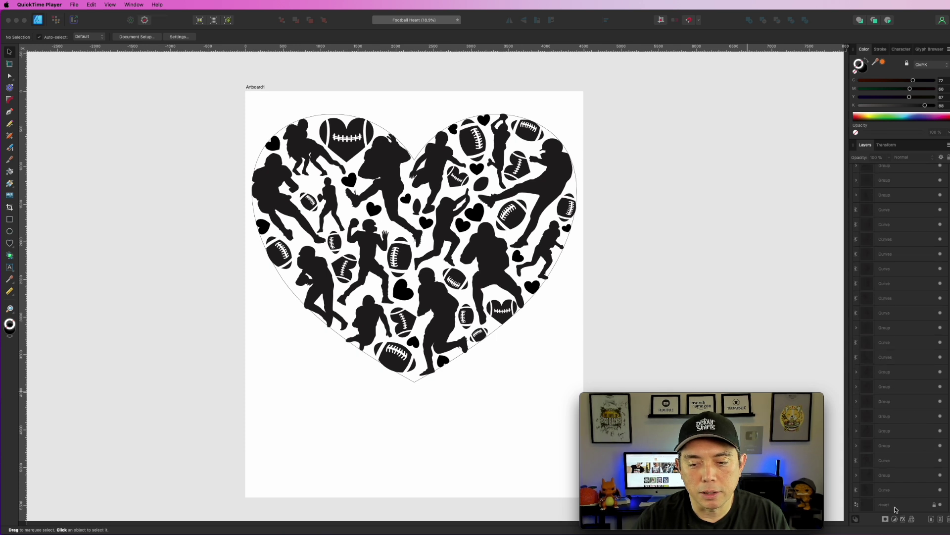
pyautogui.click(937, 508)
pyautogui.click(935, 506)
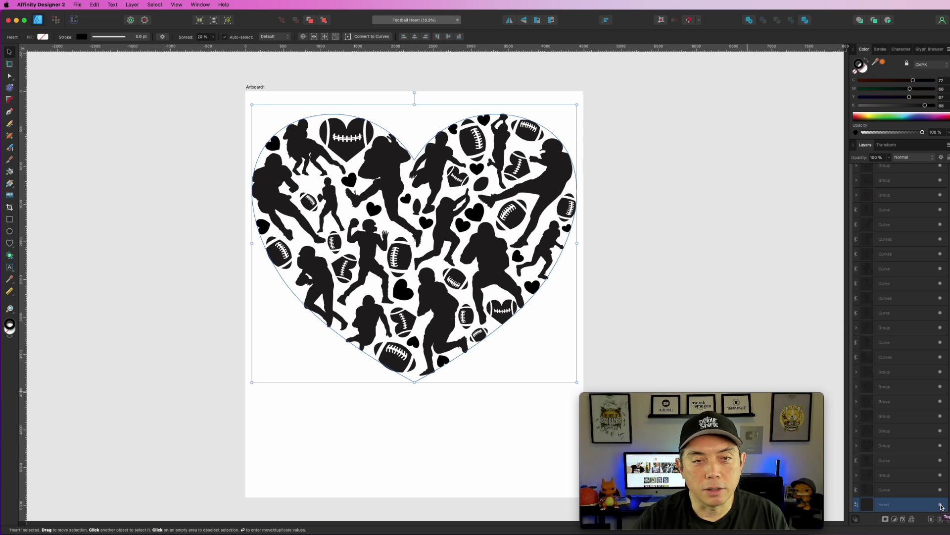
pyautogui.click(690, 245)
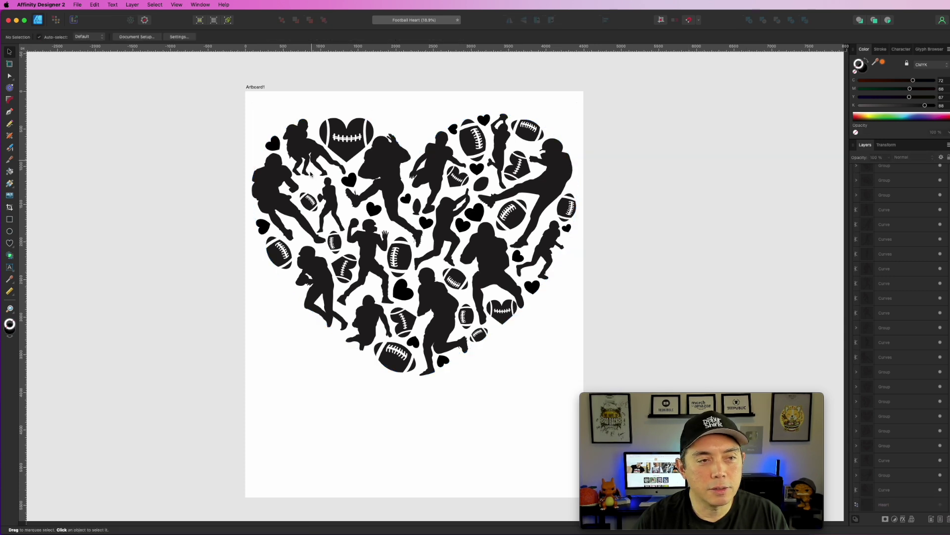
# - Select all artwork in the heart and set its fill to dark red, CMYK 0, 100, 100, 20
pyautogui.scroll(-1, 323, 193)
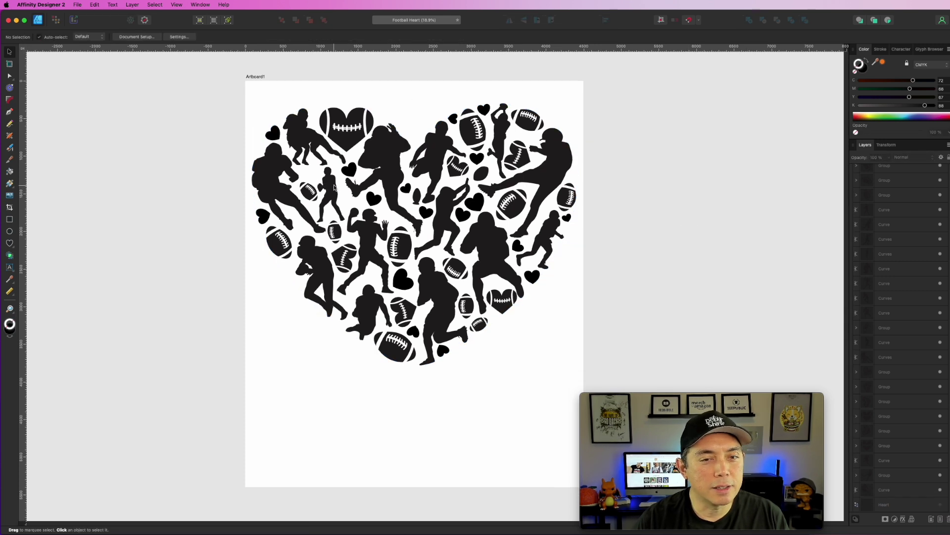
pyautogui.scroll(-2, 335, 187)
pyautogui.scroll(1, 274, 106)
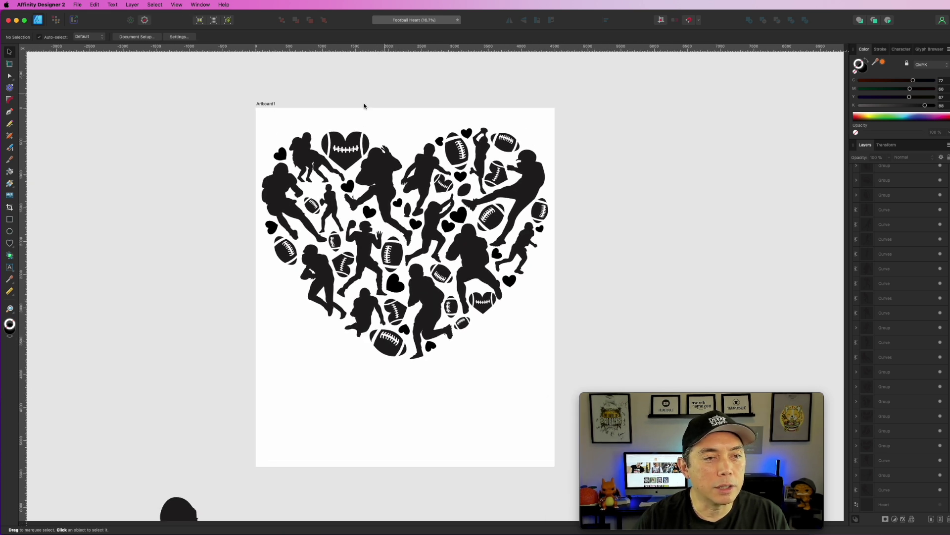
pyautogui.moveTo(213, 105); pyautogui.dragTo(576, 411)
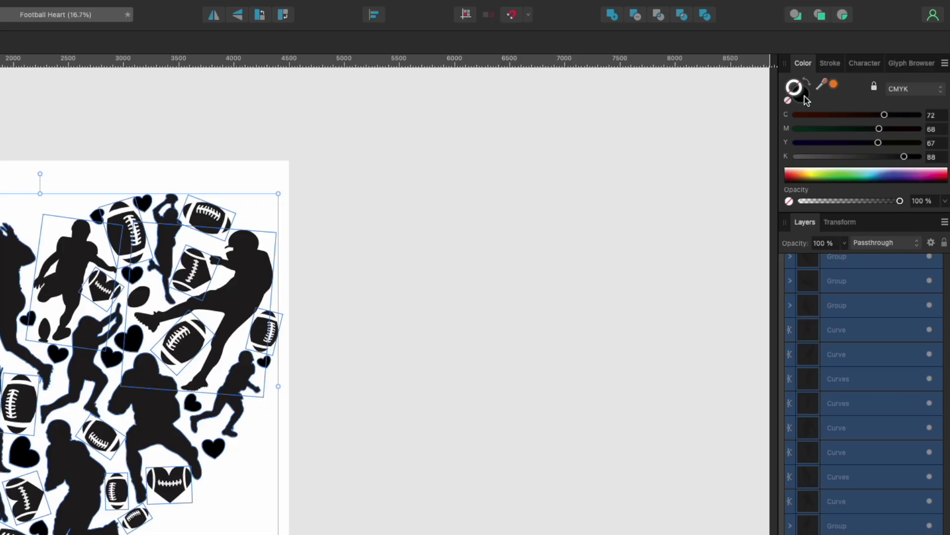
pyautogui.click(804, 97)
pyautogui.moveTo(878, 130); pyautogui.dragTo(918, 143)
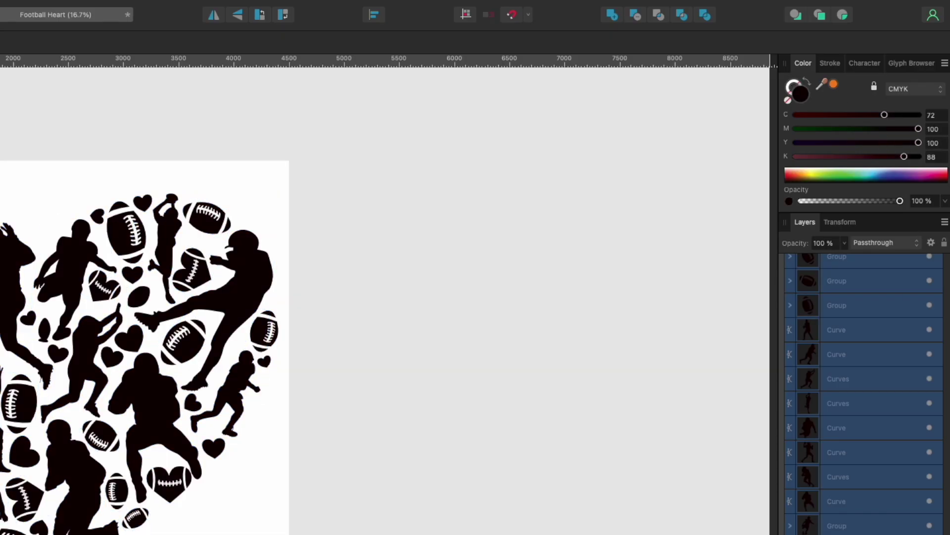
pyautogui.moveTo(884, 115); pyautogui.dragTo(795, 115)
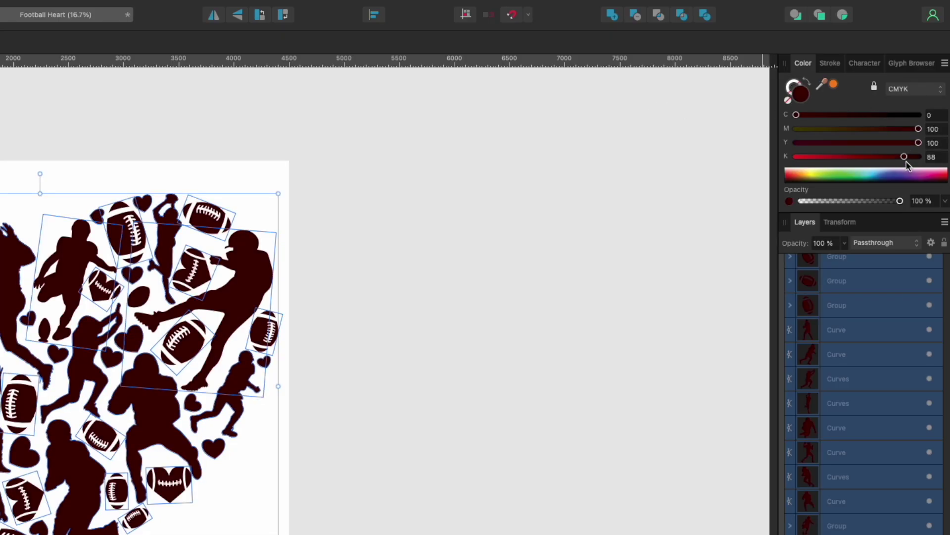
pyautogui.moveTo(904, 156); pyautogui.dragTo(406, 147)
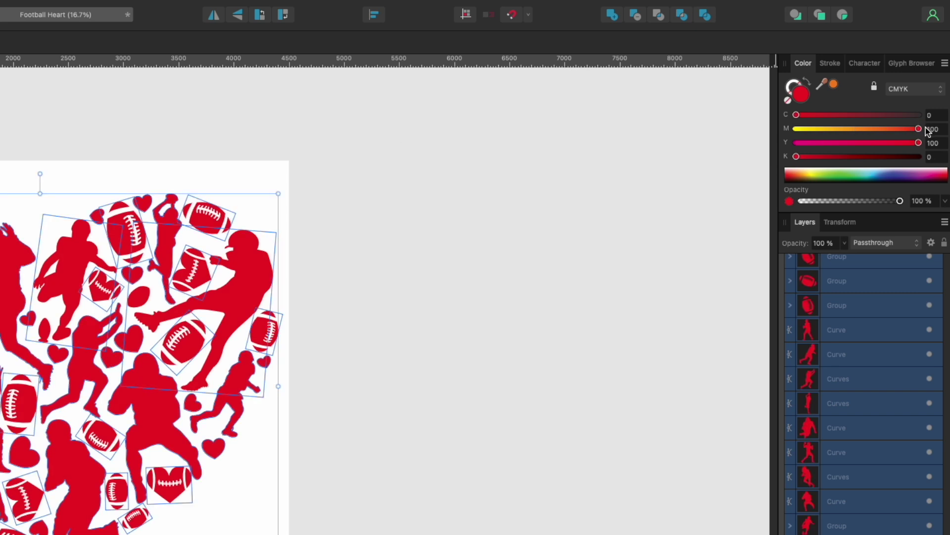
pyautogui.moveTo(796, 157); pyautogui.dragTo(820, 157)
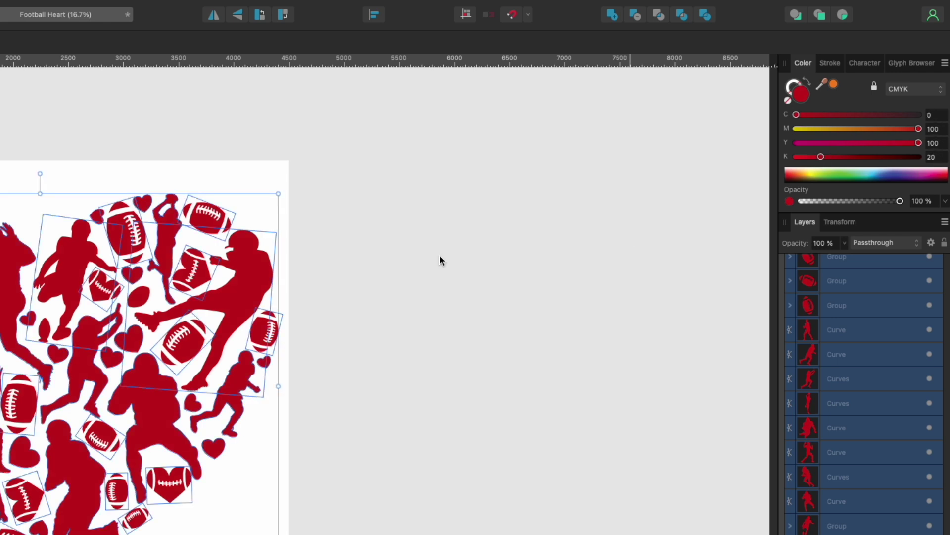
pyautogui.click(394, 242)
# - Duplicate the artboard beside the original and fill the copy's background with bright red, CMYK 0, 100, 100, 0
pyautogui.moveTo(525, 249); pyautogui.dragTo(147, 225)
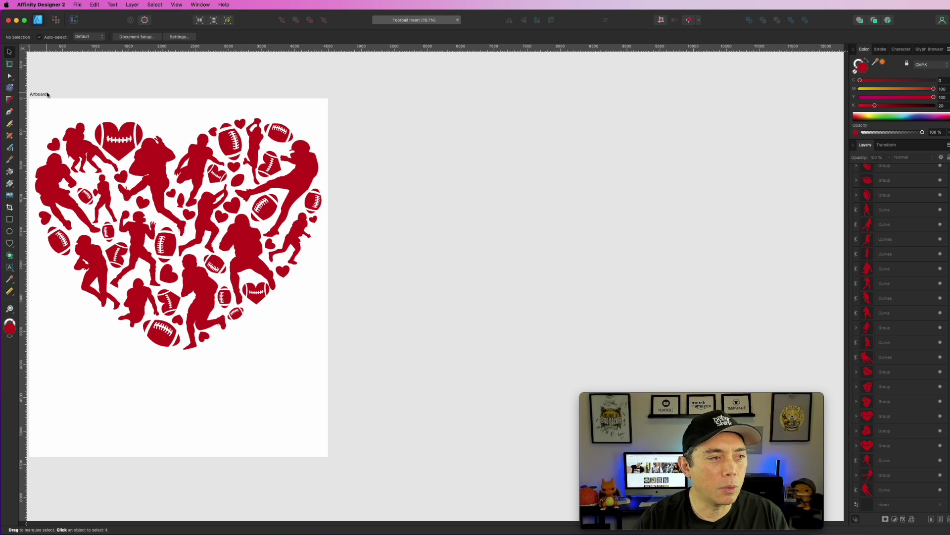
pyautogui.click(47, 94)
pyautogui.moveTo(58, 93); pyautogui.dragTo(364, 107)
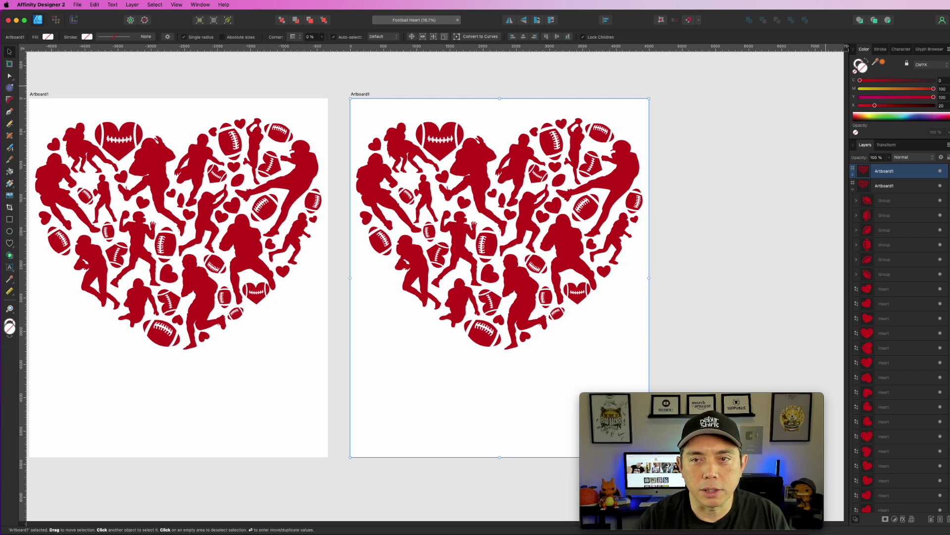
pyautogui.click(934, 98)
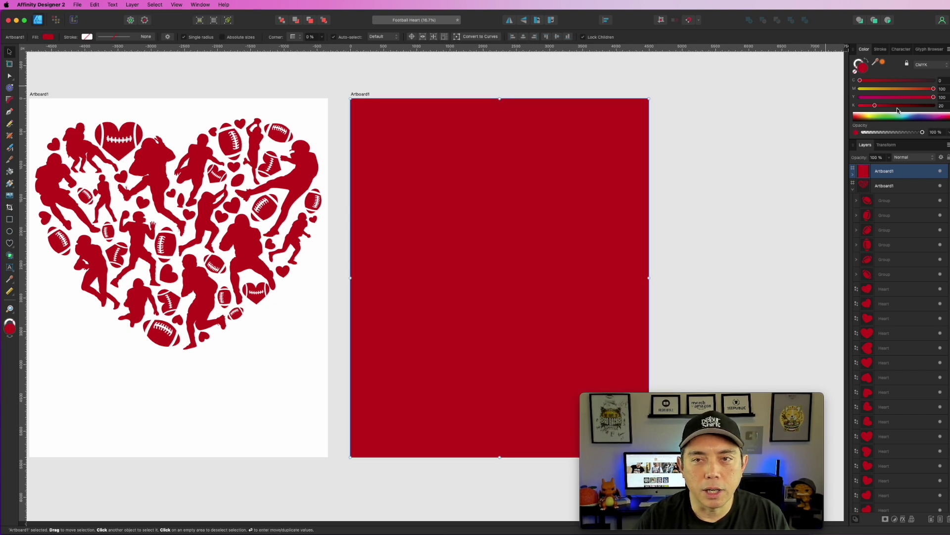
pyautogui.moveTo(876, 106); pyautogui.dragTo(860, 106)
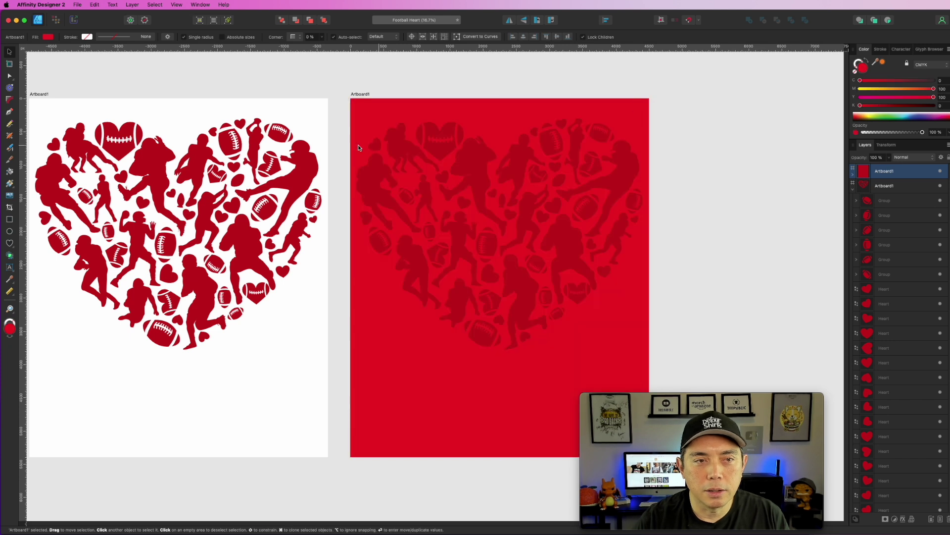
# - Recolour all heart artwork on the red artboard to white, CMYK 0, 0, 0, 0
pyautogui.moveTo(332, 100); pyautogui.dragTo(706, 361)
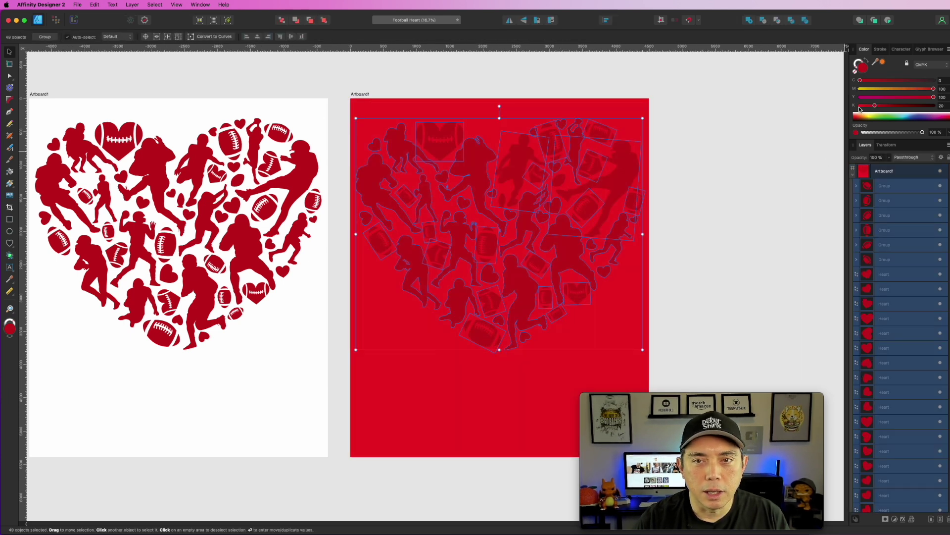
pyautogui.moveTo(875, 105); pyautogui.dragTo(860, 105)
pyautogui.moveTo(933, 97); pyautogui.dragTo(860, 88)
pyautogui.click(709, 88)
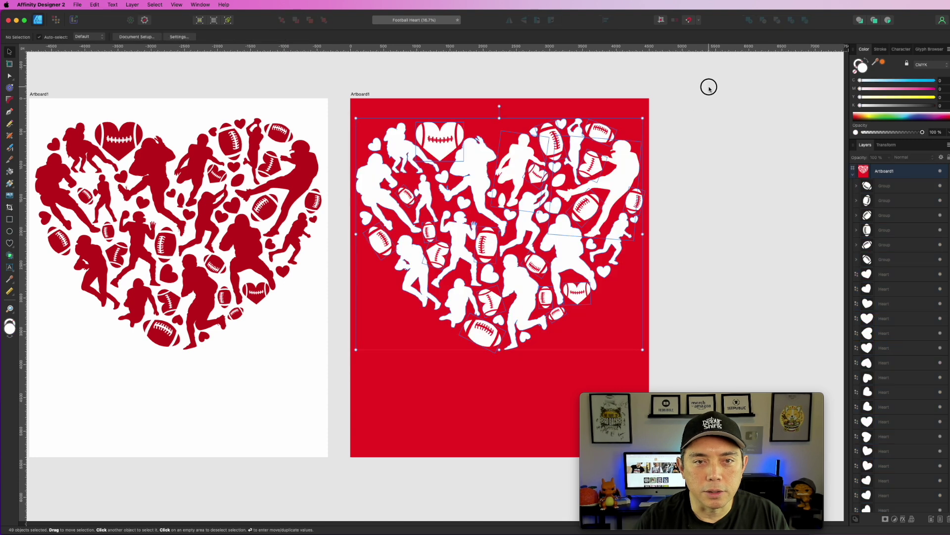
pyautogui.scroll(-1, 738, 230)
pyautogui.moveTo(740, 183); pyautogui.dragTo(741, 170)
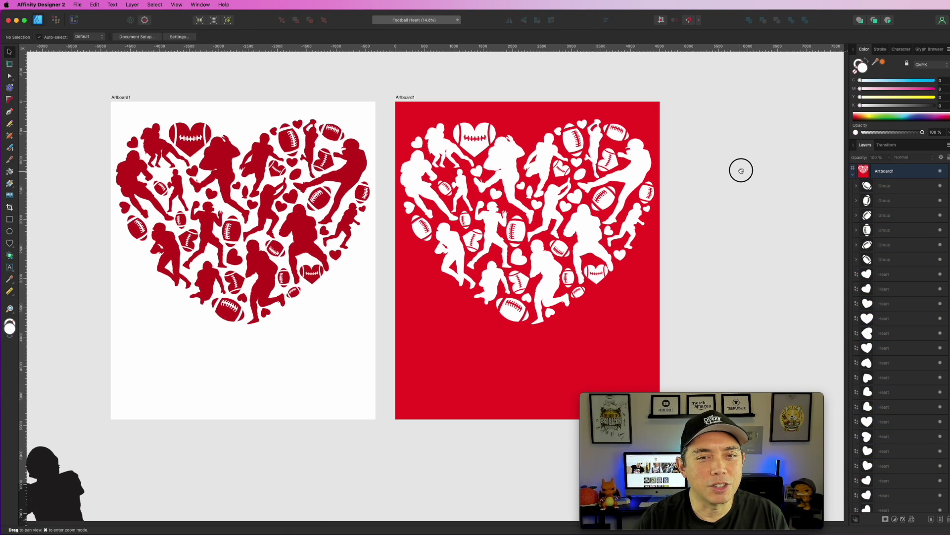
pyautogui.scroll(2, 590, 224)
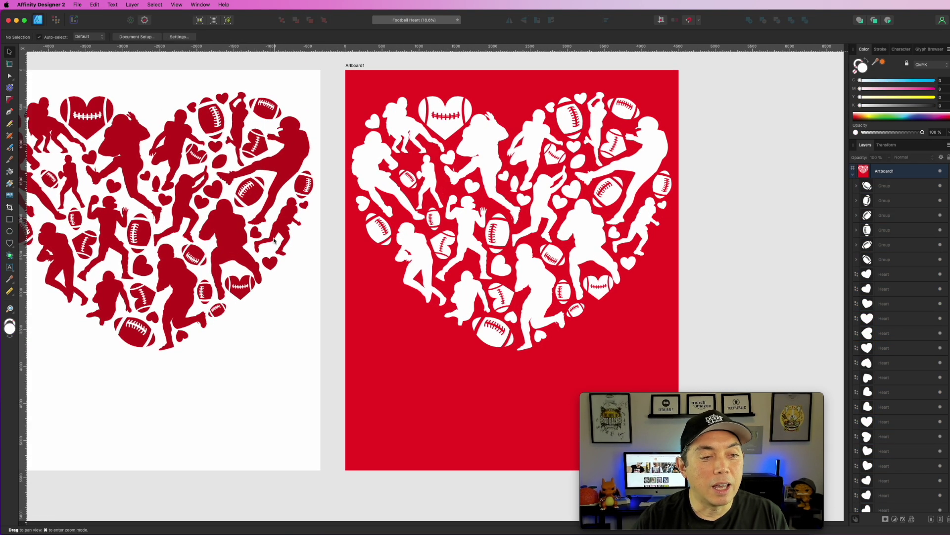
# - Export the artboard with the red artwork as a PNG named Football Heart Red.png on the Desktop, using the Selection Only area
pyautogui.moveTo(334, 244); pyautogui.dragTo(441, 255)
pyautogui.click(100, 85)
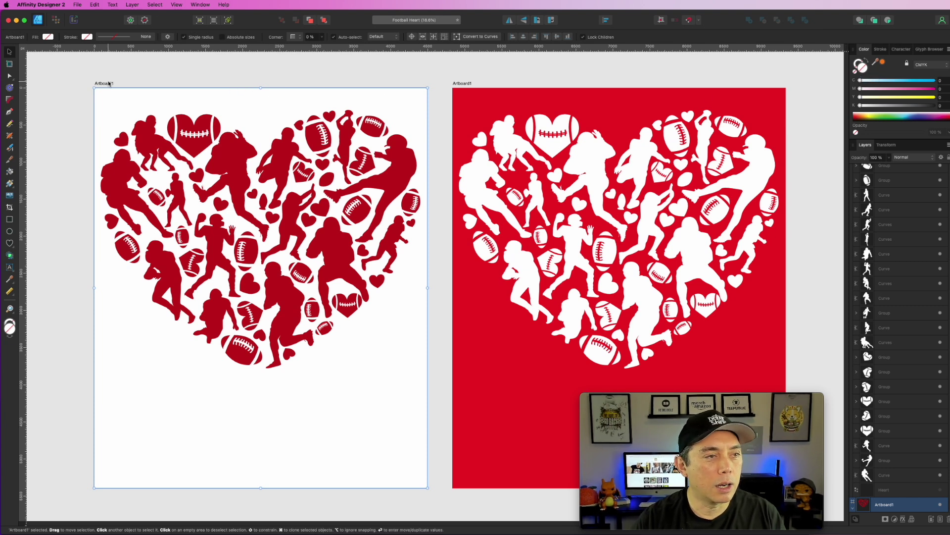
pyautogui.press('super+alt+shift+w')
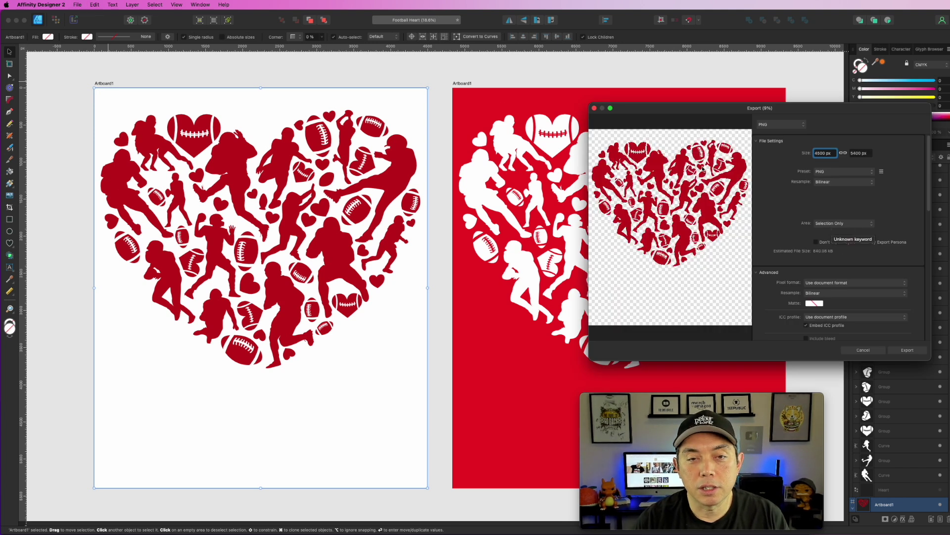
pyautogui.click(908, 350)
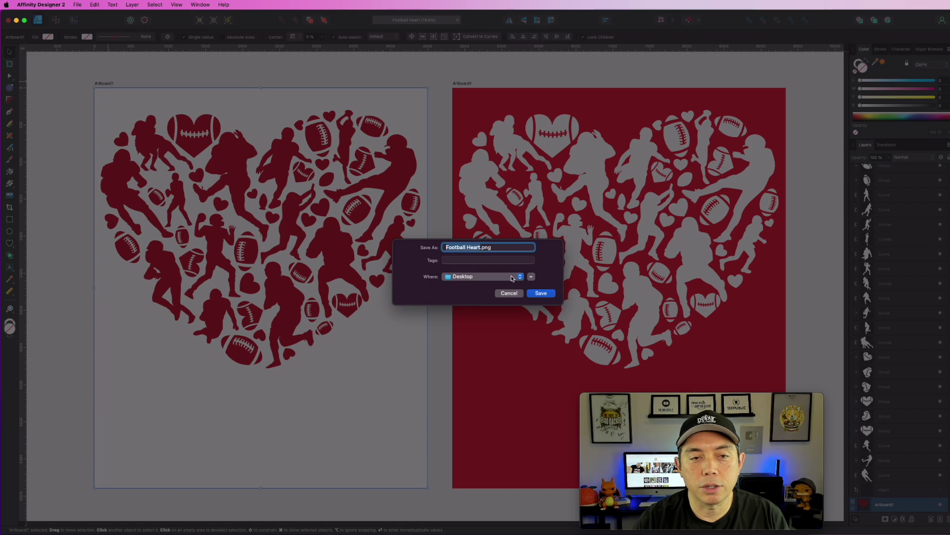
pyautogui.click(480, 248)
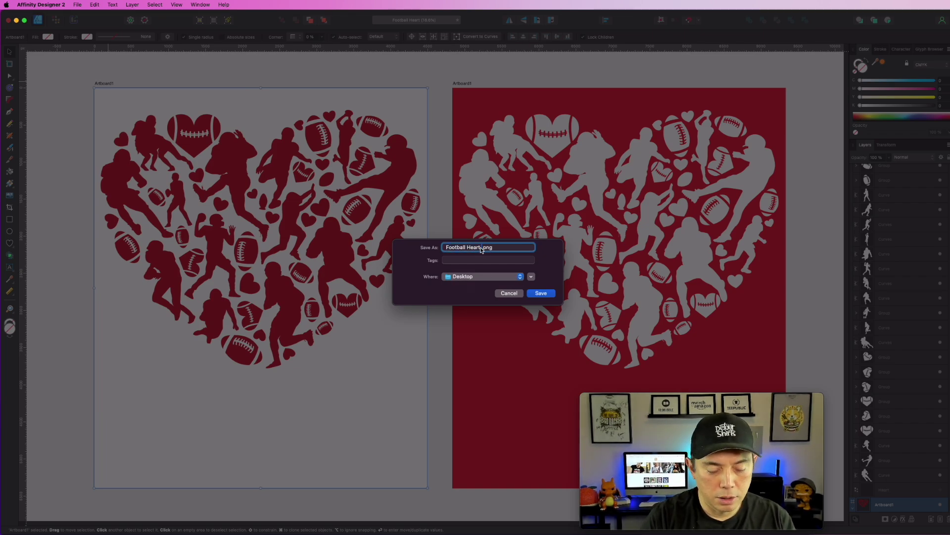
pyautogui.write('Red')
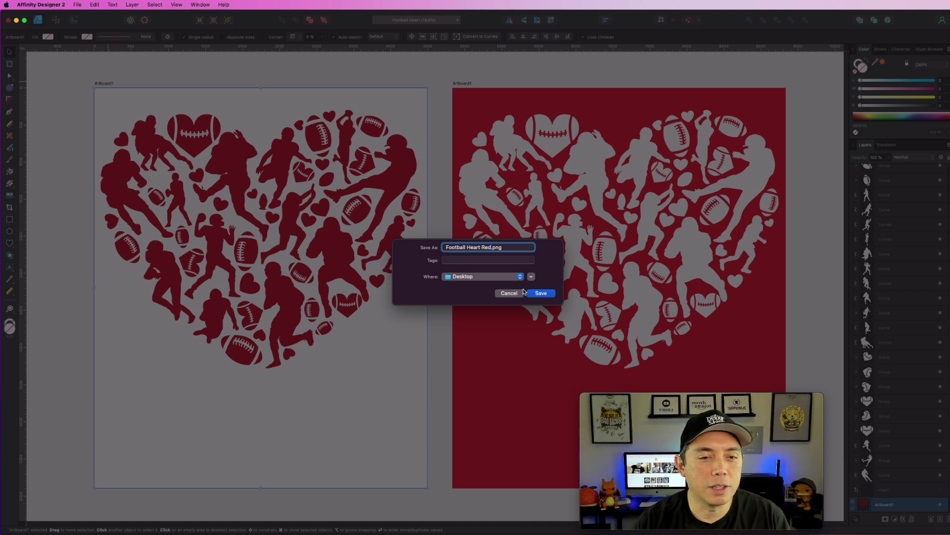
pyautogui.click(541, 293)
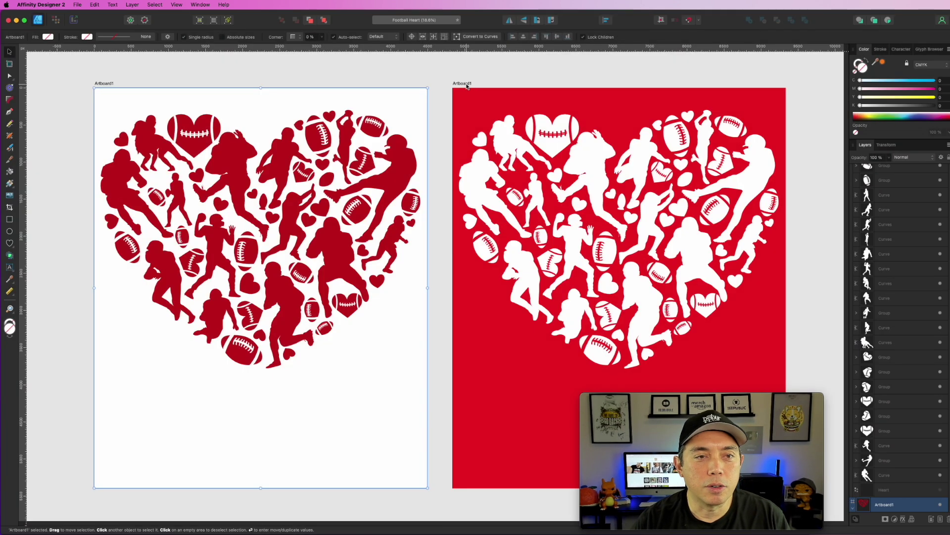
# - Remove the red background fill from the artboard holding the white artwork
pyautogui.click(467, 85)
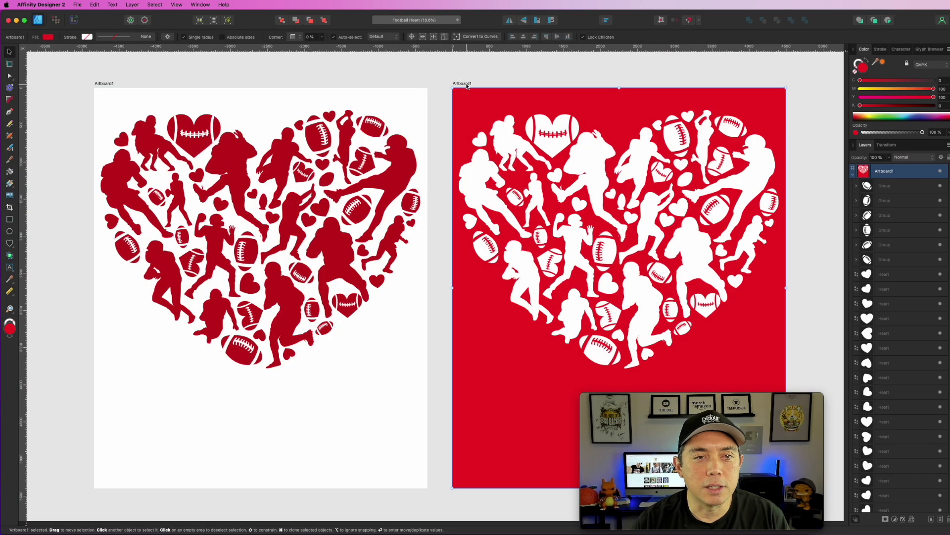
pyautogui.click(856, 74)
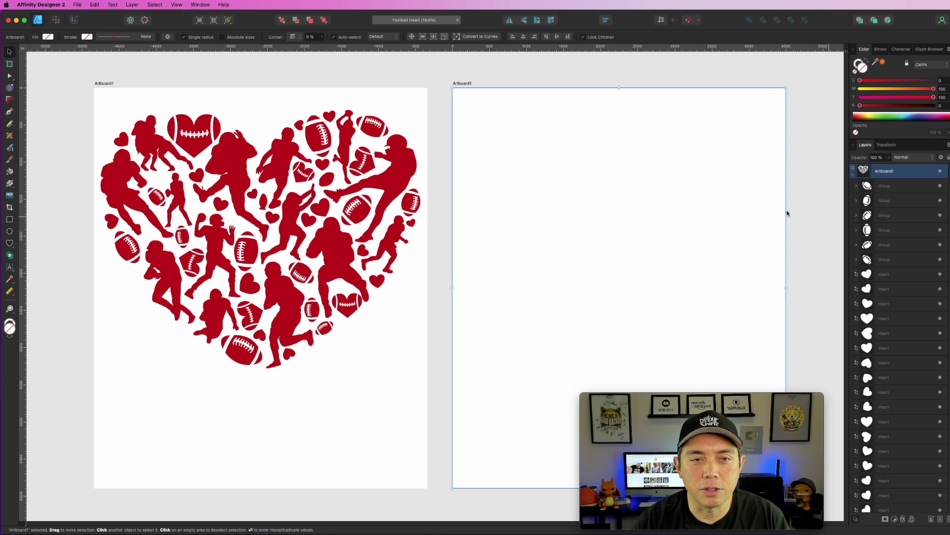
# - Export the selected artboard with the white artwork as a PNG named Football Heart White.png on the Desktop, using the Selection Only area
pyautogui.press('super+alt+shift+s')
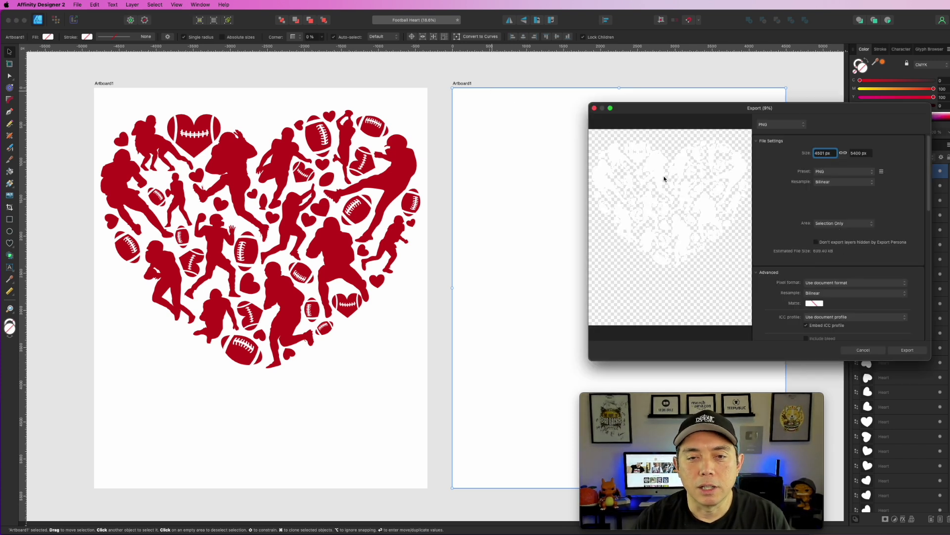
pyautogui.click(908, 350)
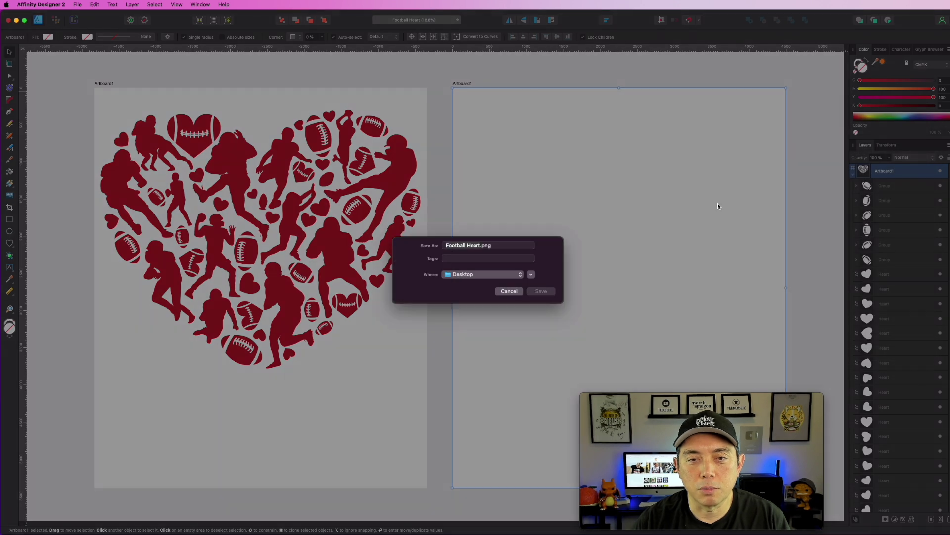
pyautogui.click(480, 249)
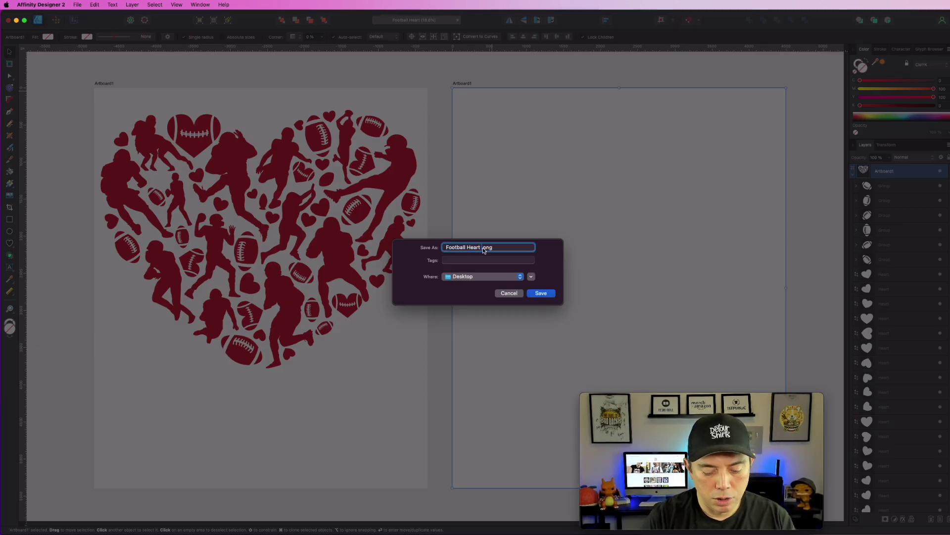
pyautogui.write('White')
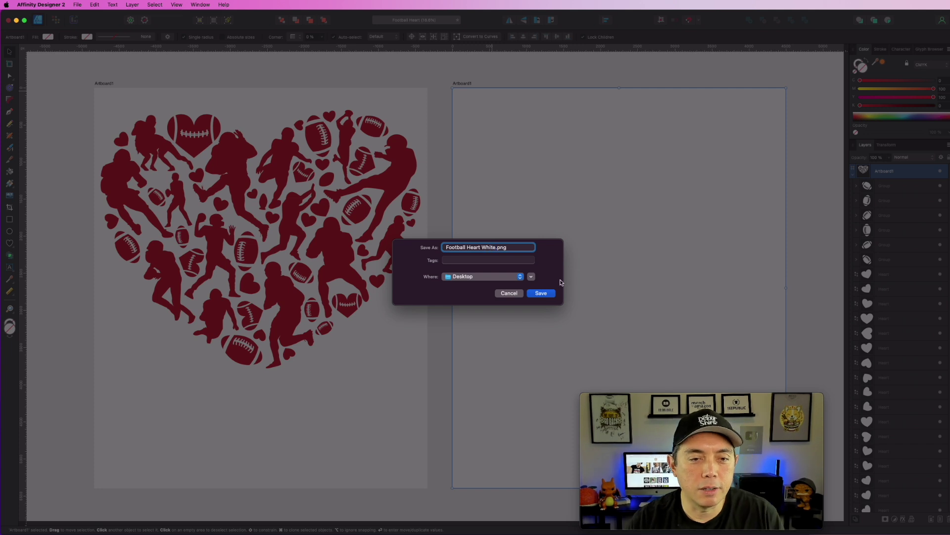
pyautogui.click(550, 293)
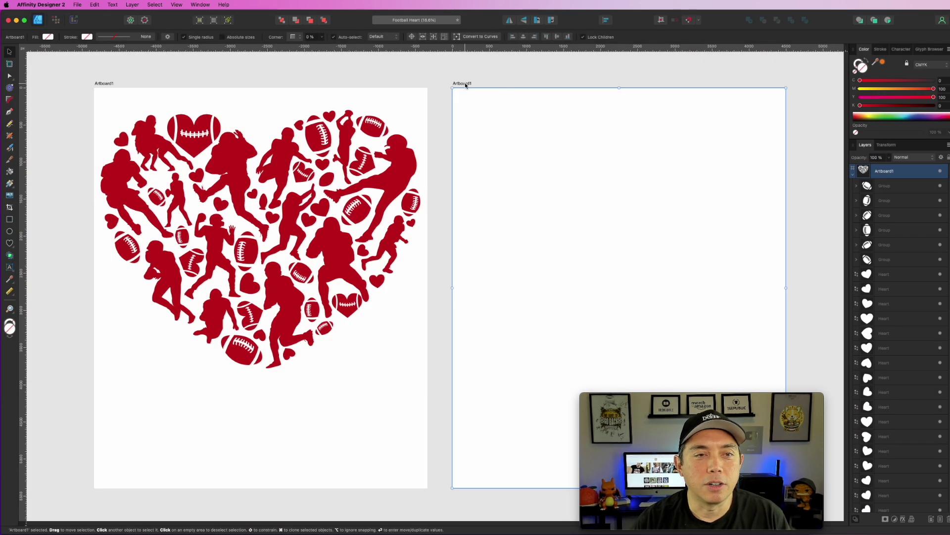
# - Restore the red background fill, CMYK 0, 100, 100, 0, on the artboard with the white artwork and deselect it
pyautogui.click(933, 102)
pyautogui.click(445, 115)
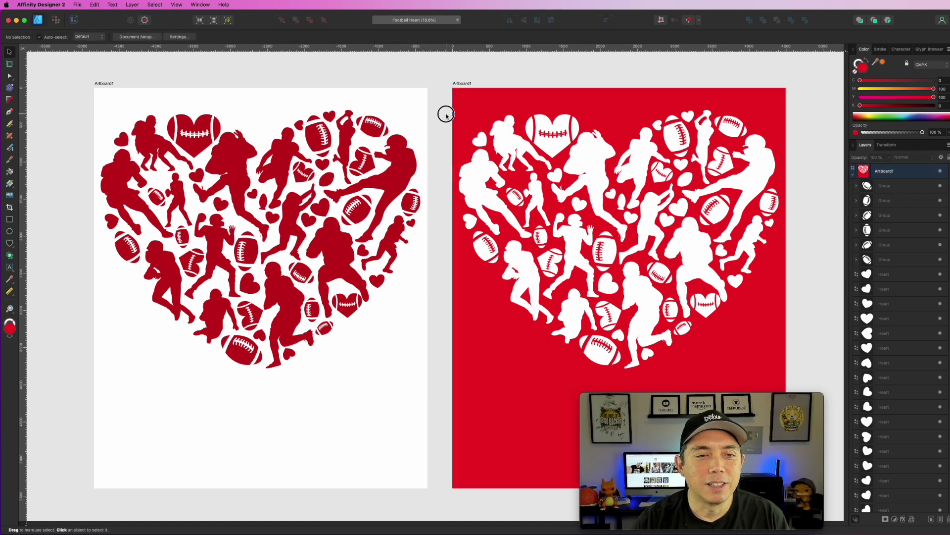
# - Delete the leftover objects lying outside the two artboards and clear the selection
pyautogui.scroll(-5, 444, 206)
pyautogui.moveTo(610, 326); pyautogui.dragTo(487, 254)
pyautogui.press('Delete')
pyautogui.moveTo(313, 270); pyautogui.dragTo(448, 363)
pyautogui.press('Delete')
pyautogui.press('Delete')
pyautogui.scroll(3, 347, 313)
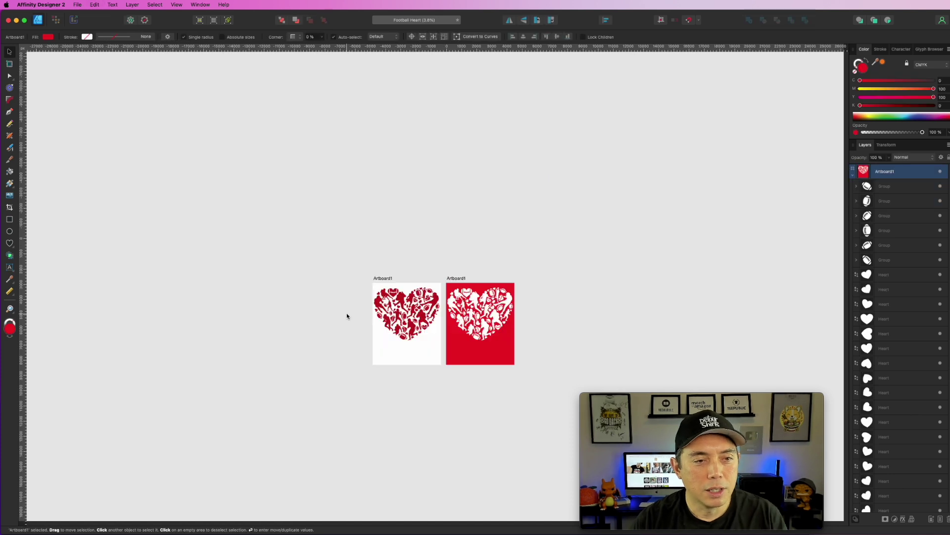
pyautogui.scroll(5, 452, 319)
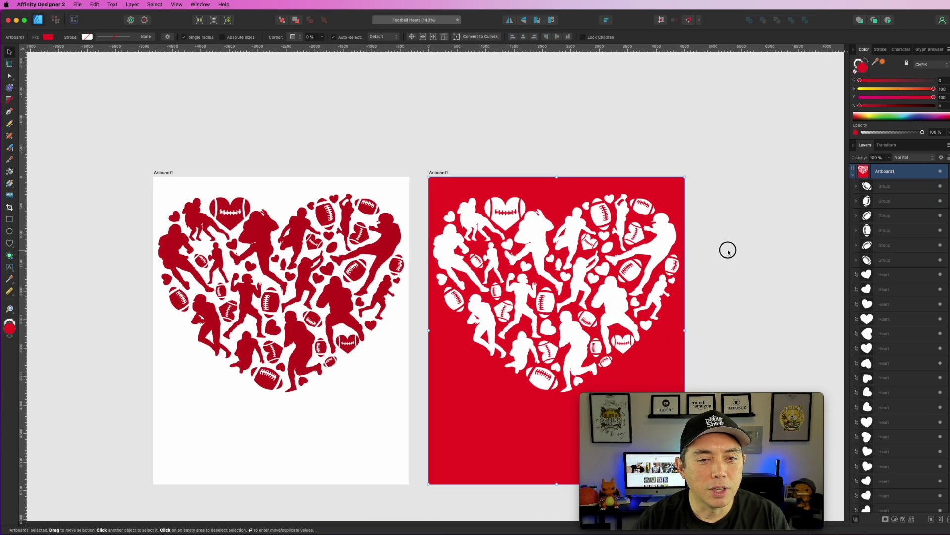
pyautogui.click(728, 250)
pyautogui.moveTo(728, 250); pyautogui.dragTo(656, 195)
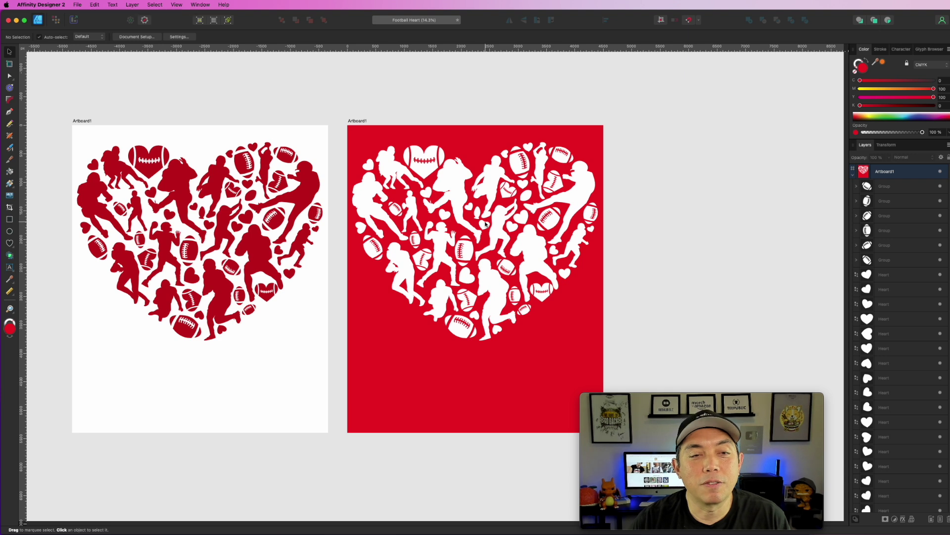
pyautogui.moveTo(748, 395); pyautogui.dragTo(879, 396)
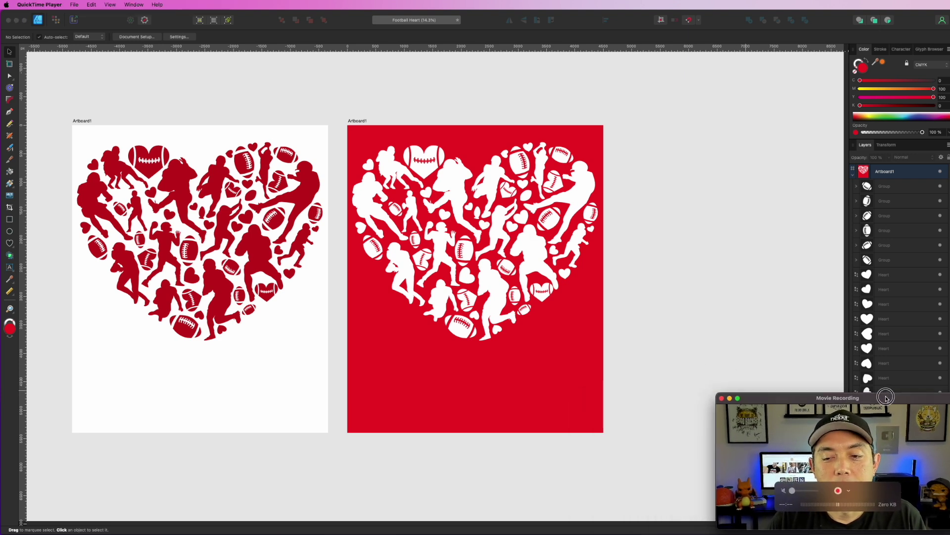
pyautogui.click(617, 203)
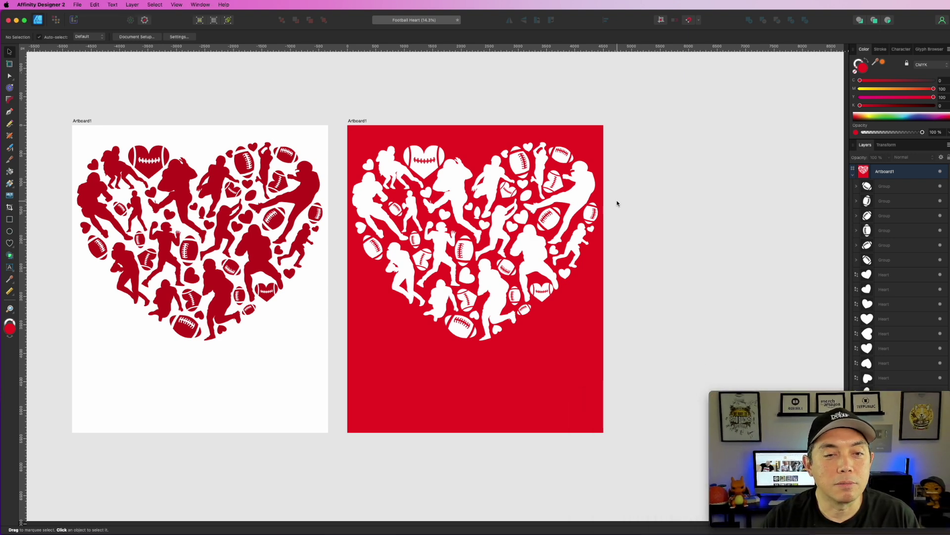